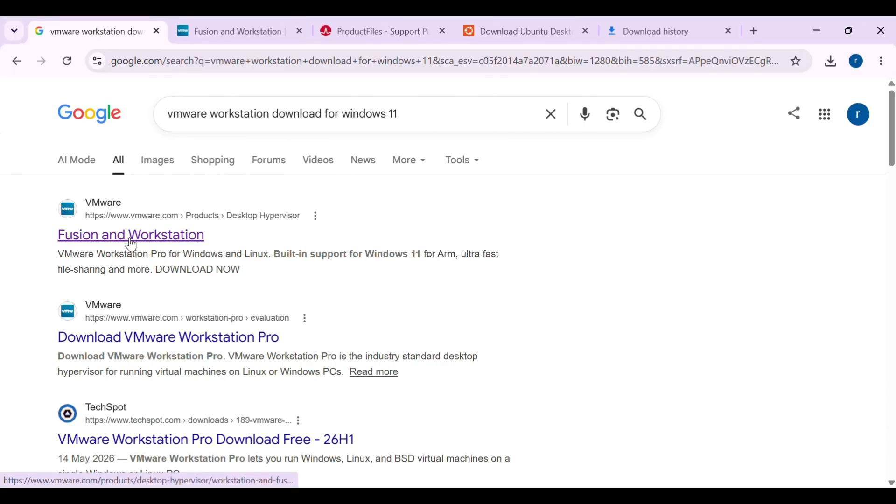
Open VMware's Fusion and Workstation page from the search results, dismiss the Java update notice and follow the page's download link
click(131, 245)
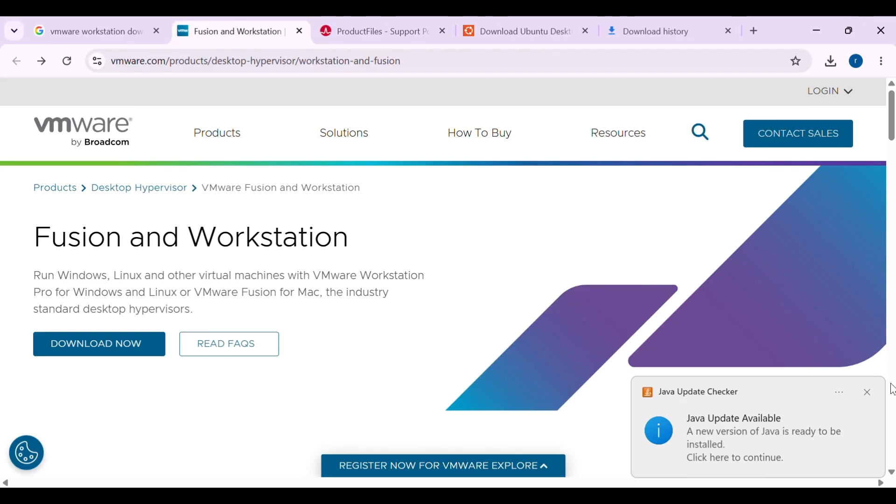
click(868, 392)
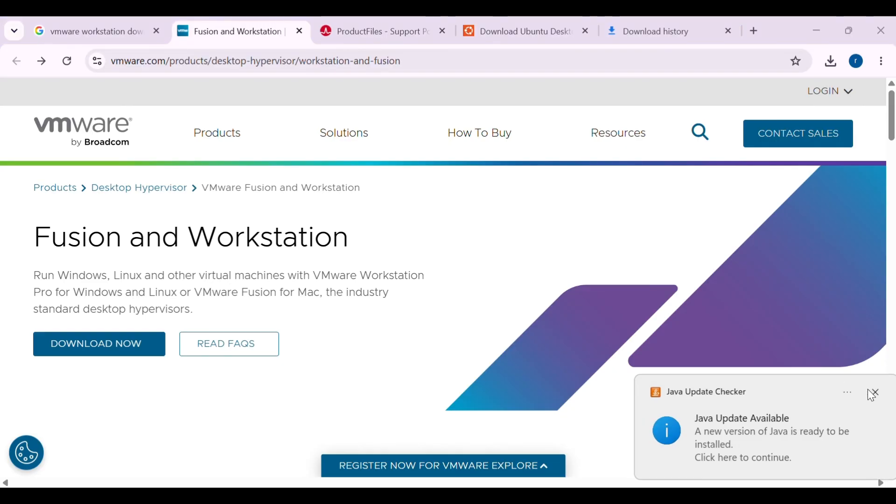
click(97, 345)
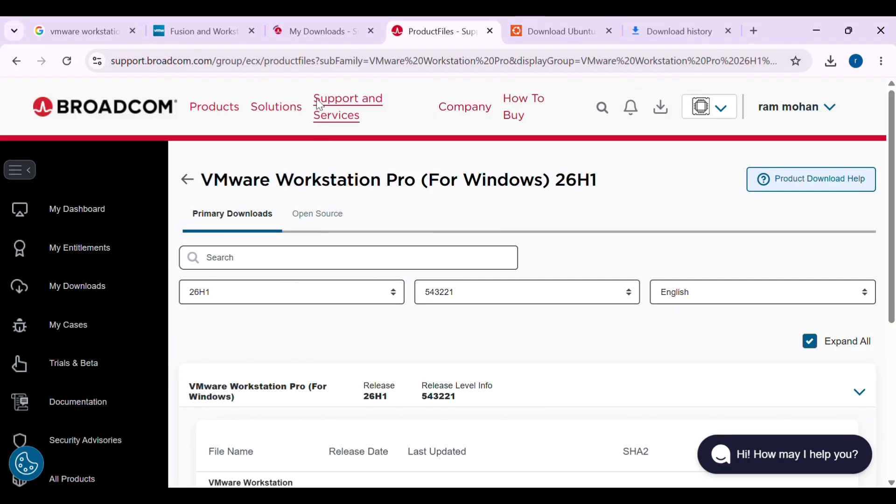
Open the free software downloads list from the Broadcom My Downloads page and choose VMware Workstation Pro
click(318, 30)
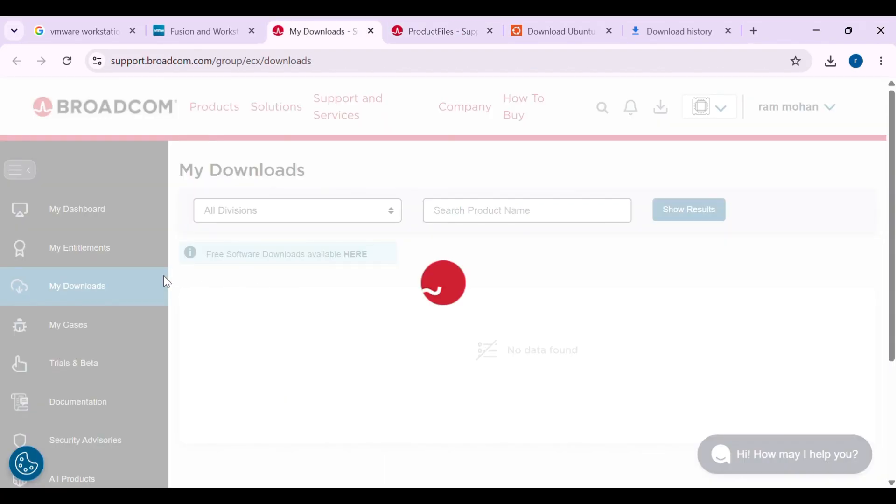
click(354, 261)
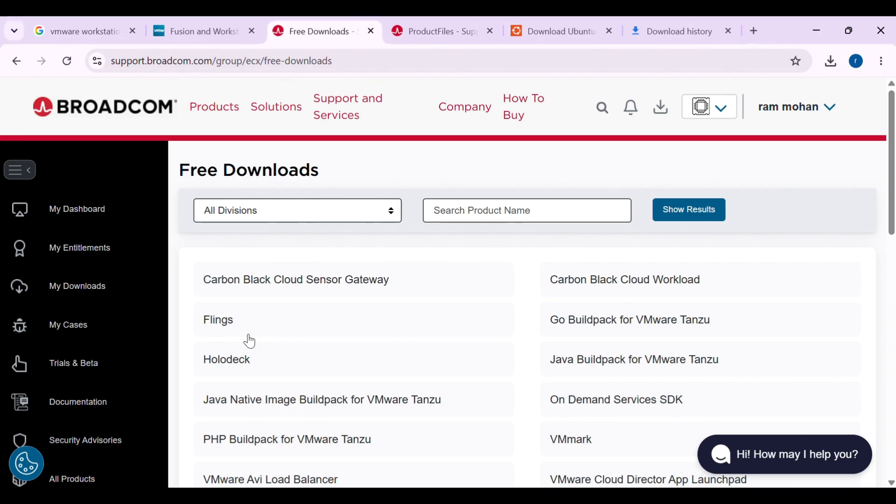
scroll(396, 308, down, 10)
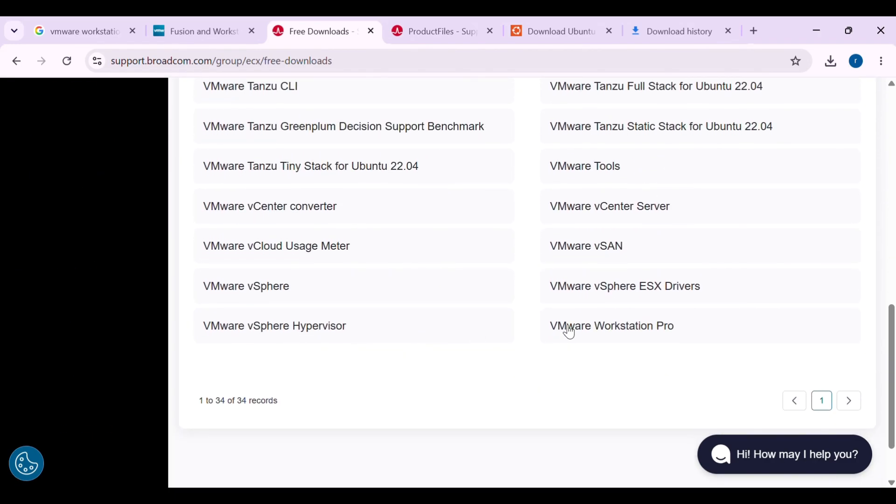
click(614, 332)
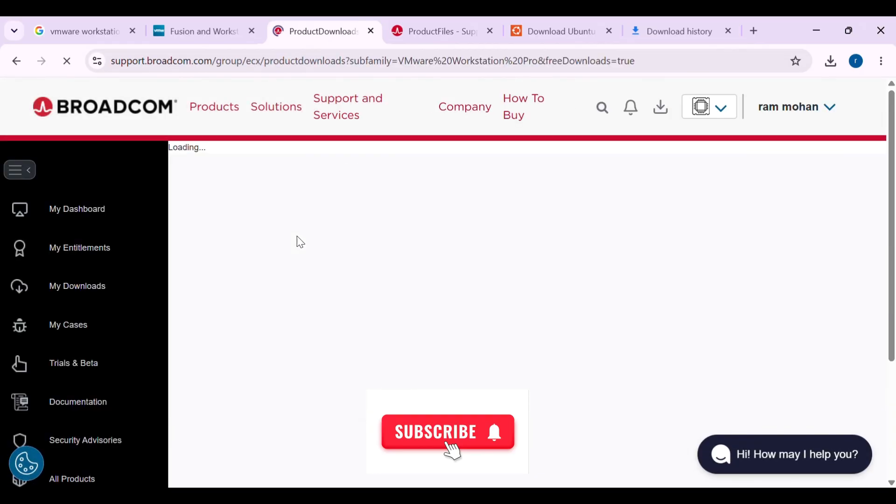
Open the 26H1 release files under VMware Workstation Pro 26H1 for Windows
scroll(300, 242, down, 4)
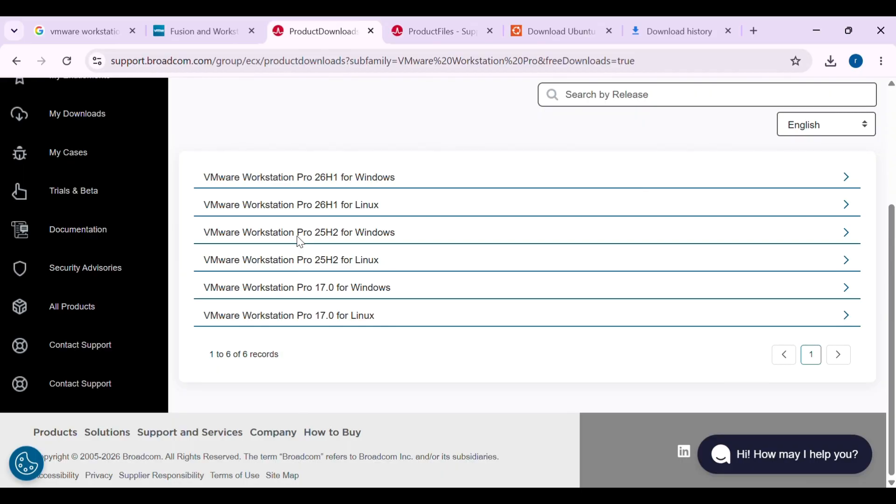
scroll(340, 176, up, 2)
scroll(340, 176, down, 2)
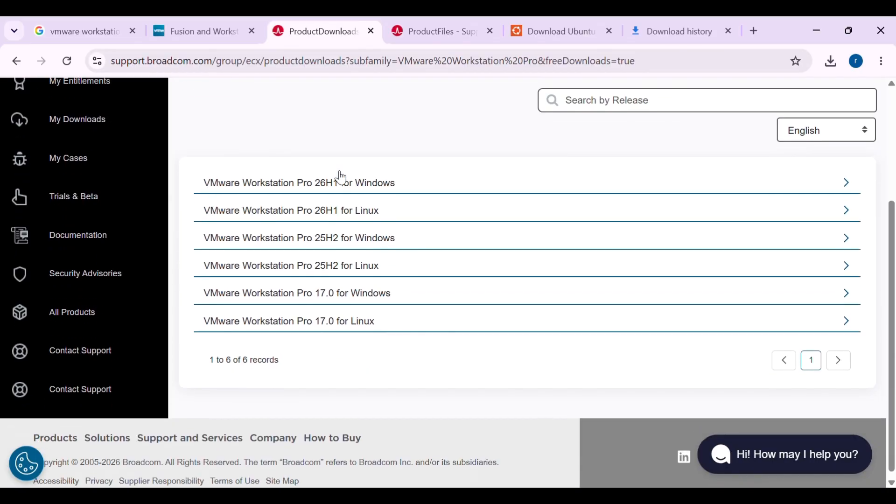
click(321, 183)
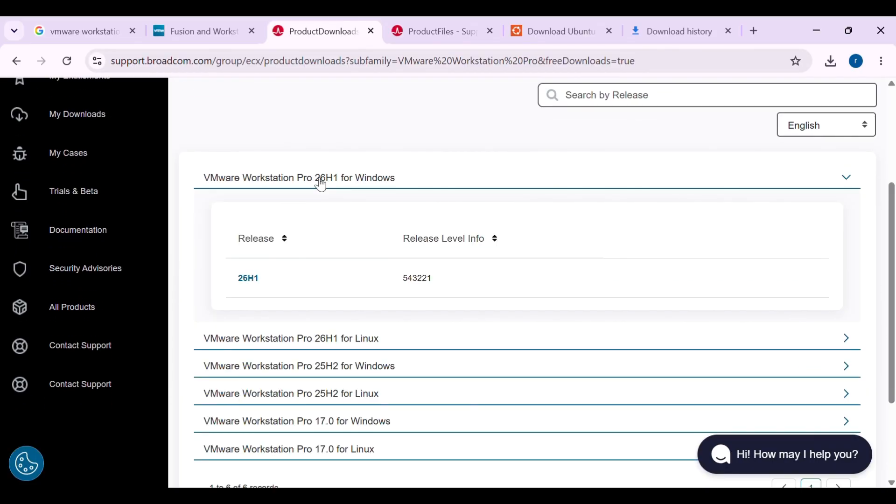
click(242, 280)
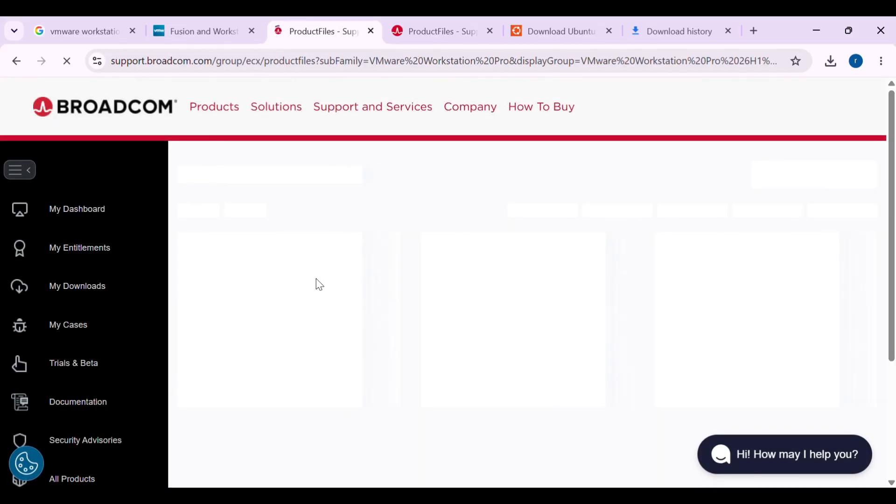
Download the VMware Workstation Pro for Windows installer from the 26H1 file list
scroll(339, 293, down, 4)
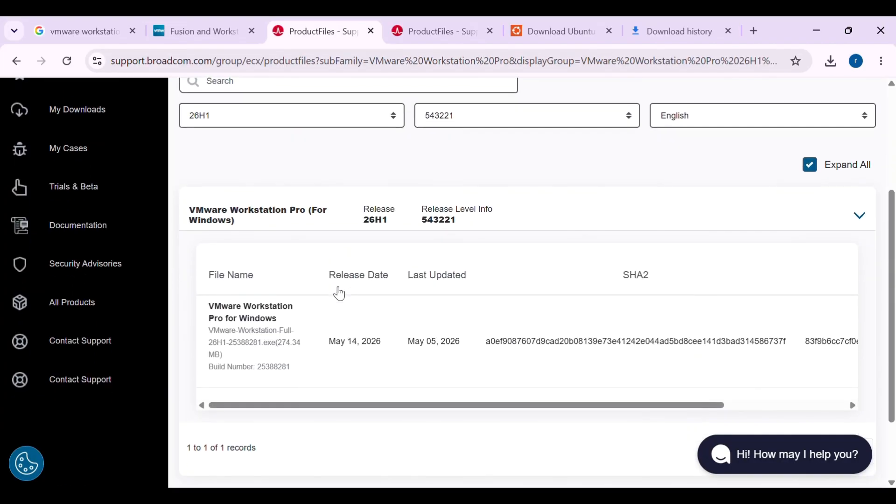
scroll(358, 333, right, 2)
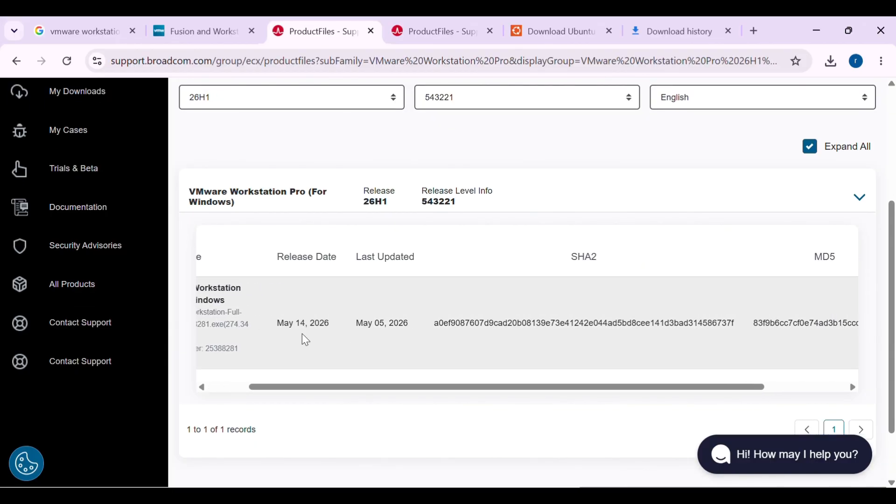
scroll(381, 332, right, 3)
scroll(381, 331, left, 5)
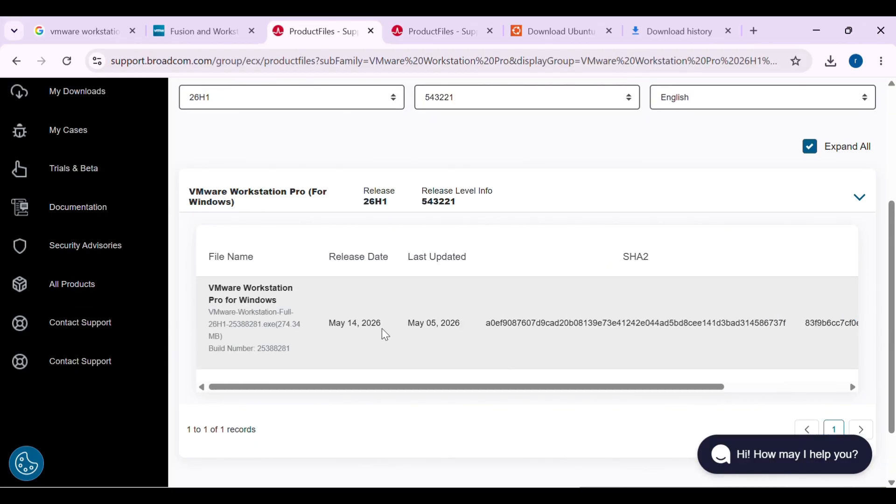
scroll(381, 332, up, 1)
scroll(383, 330, up, 3)
scroll(358, 331, down, 5)
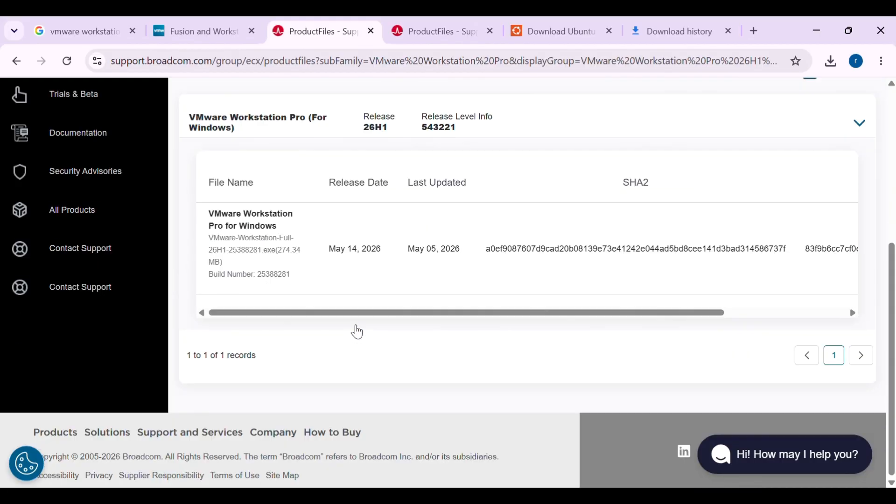
scroll(780, 281, right, 4)
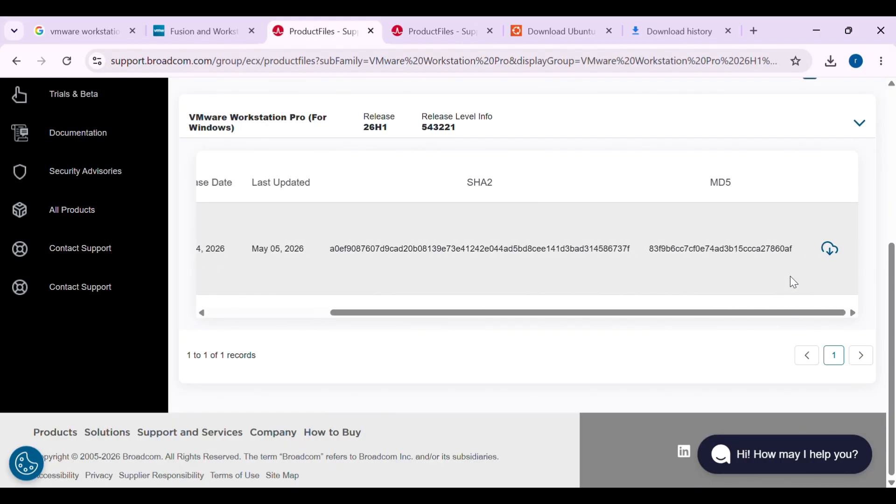
click(837, 254)
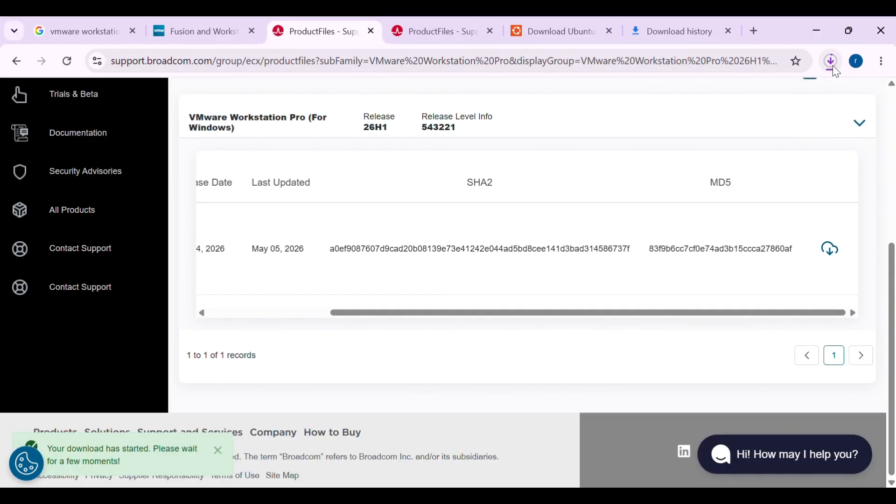
Launch the downloaded VMware-Workstation-Full-26H1-25388281.exe installer from the recent download history
click(832, 65)
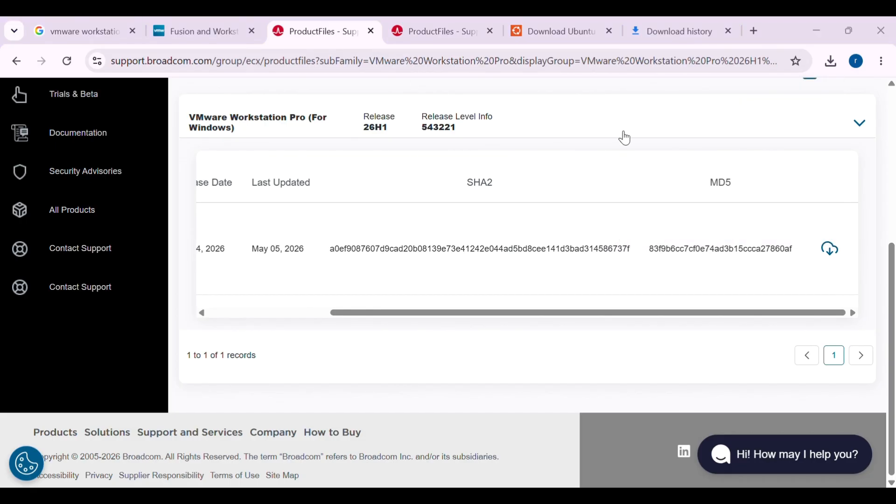
click(828, 63)
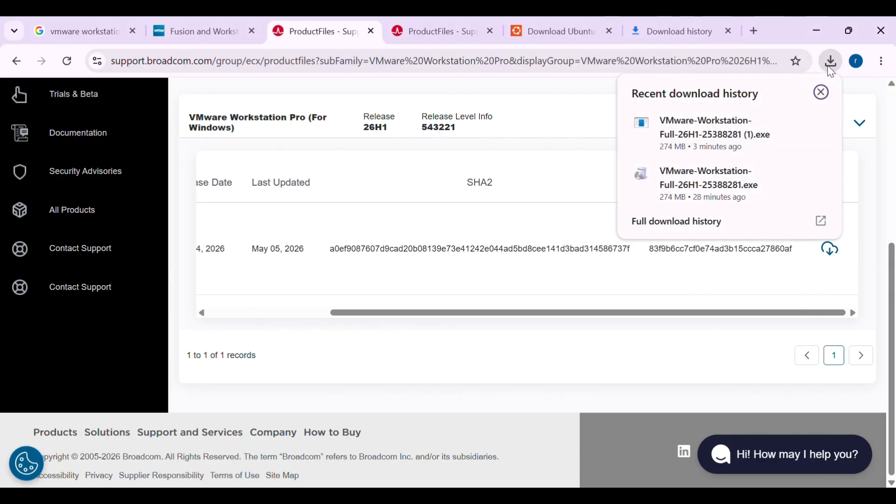
click(706, 188)
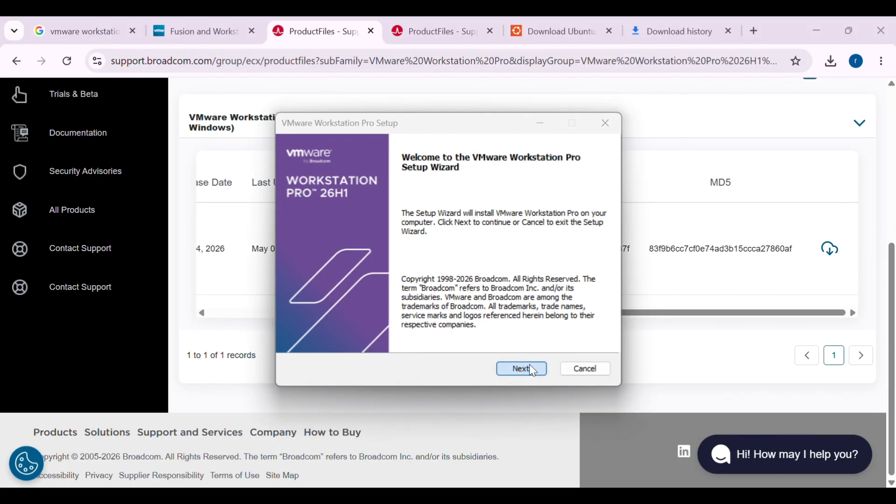
Start the VMware Workstation Pro setup, accept the licence terms and proceed with default options to the User Experience Settings
click(529, 364)
click(406, 342)
click(516, 369)
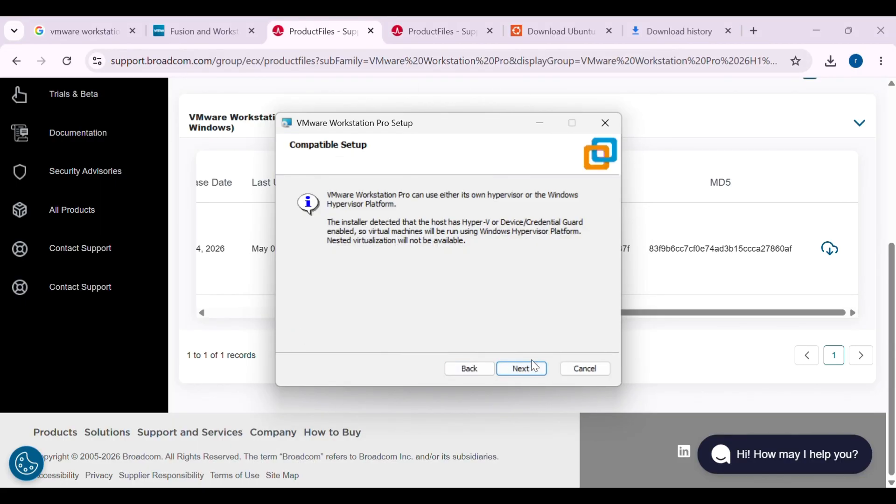
click(529, 371)
click(529, 371)
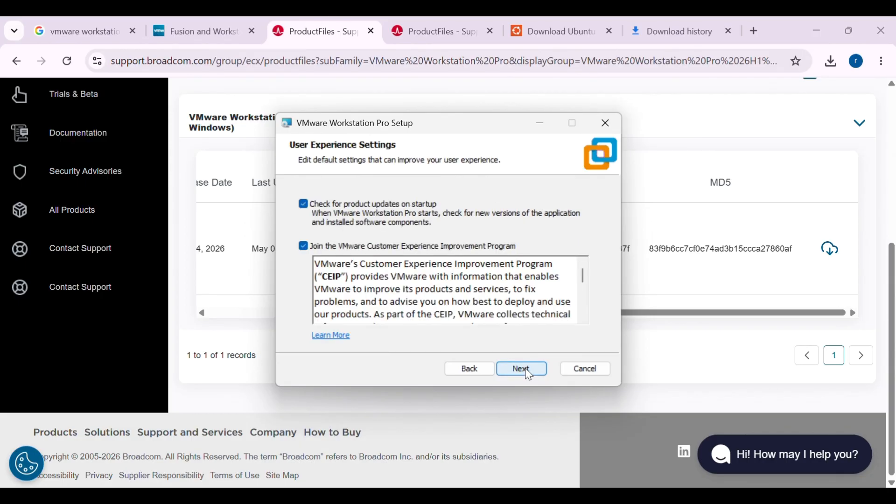
Install with update checks, the experience program, and Desktop and Start Menu shortcuts left enabled, and finish the setup wizard
click(527, 371)
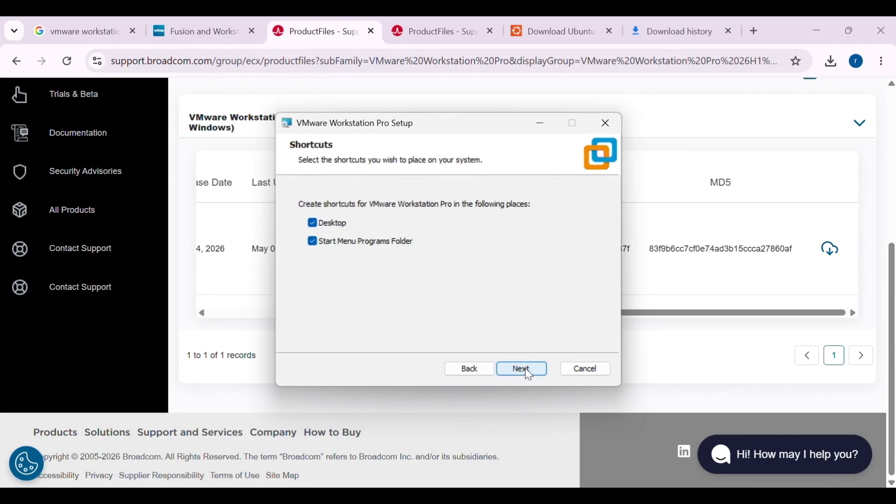
click(528, 371)
click(525, 368)
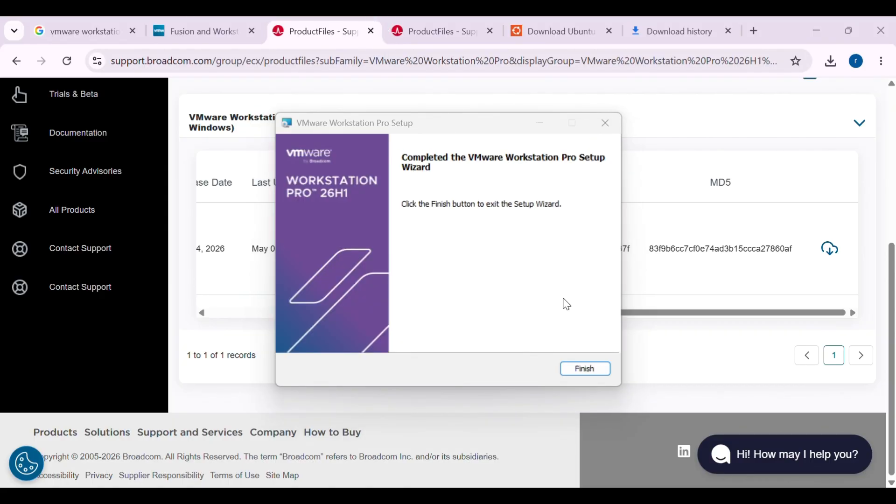
click(579, 371)
click(581, 372)
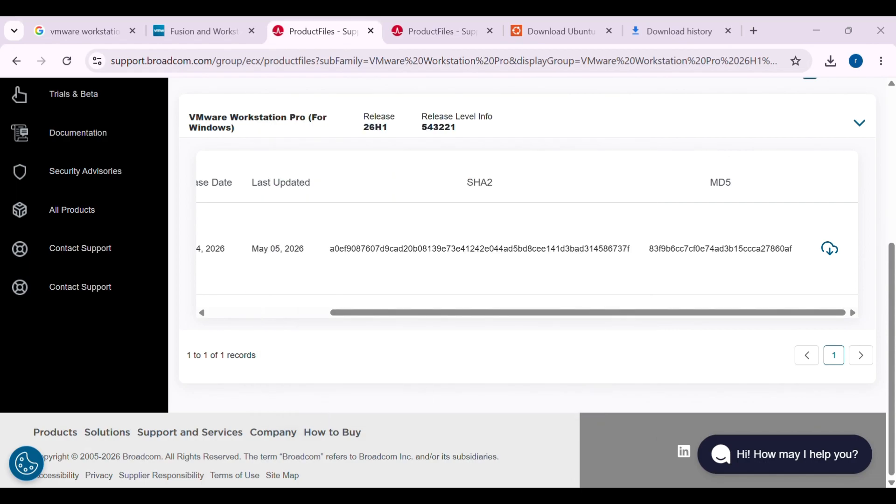
Launch VMware Workstation Pro in a maximized window and start creating a new virtual machine
key(super)
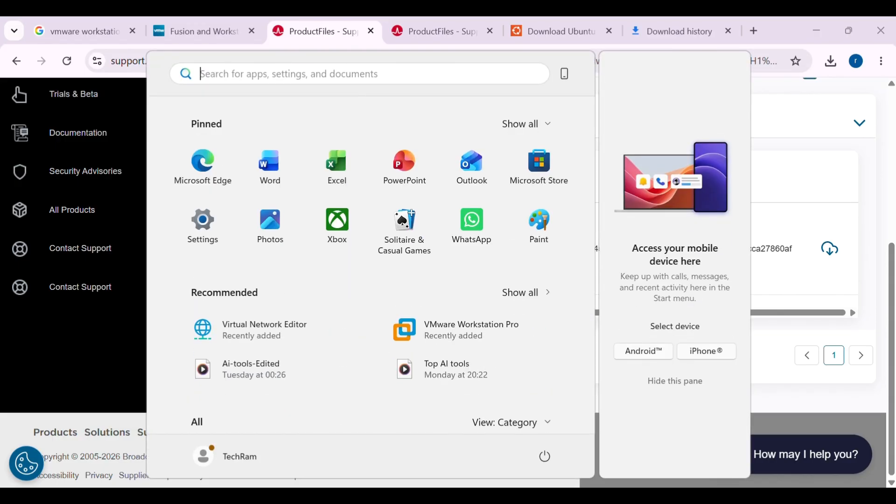
text(vm)
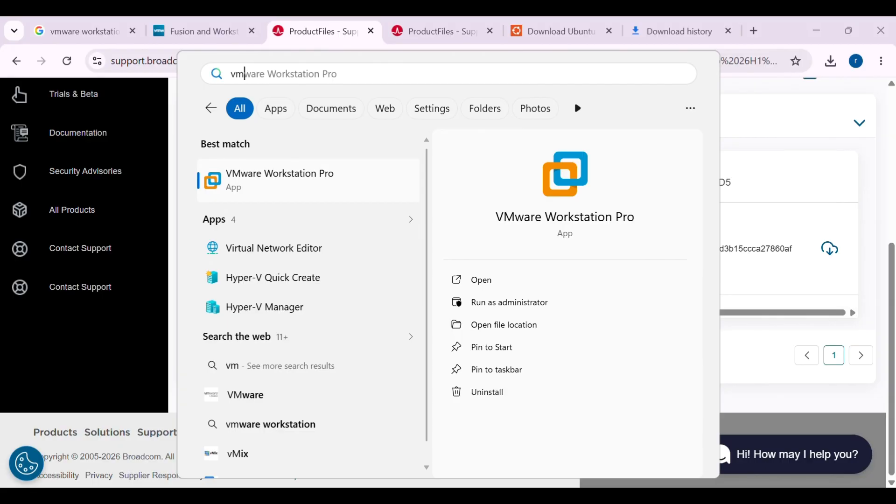
key(Return)
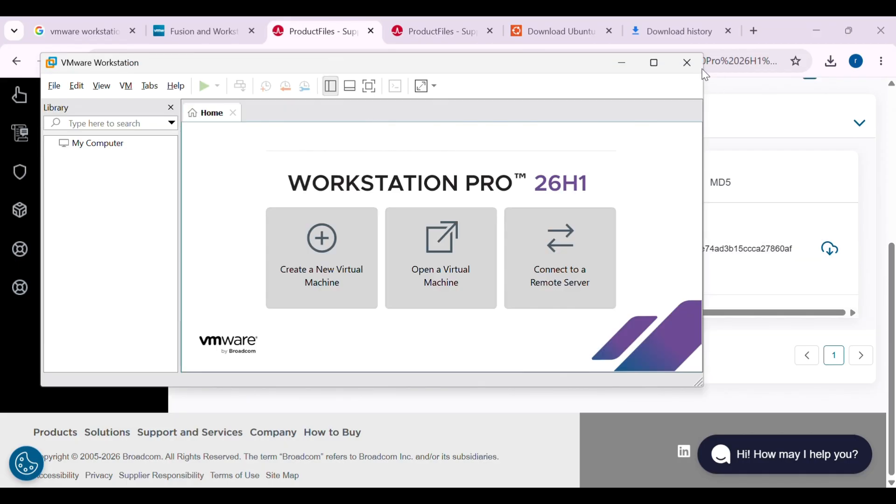
click(655, 63)
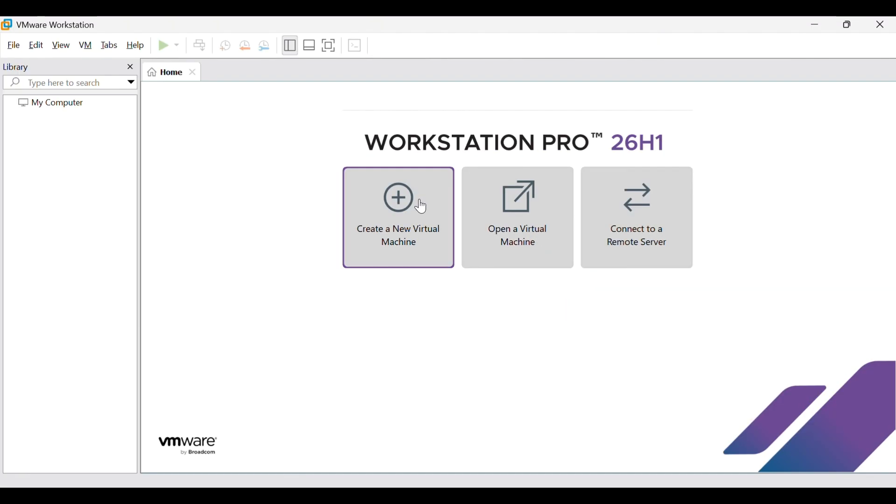
click(387, 211)
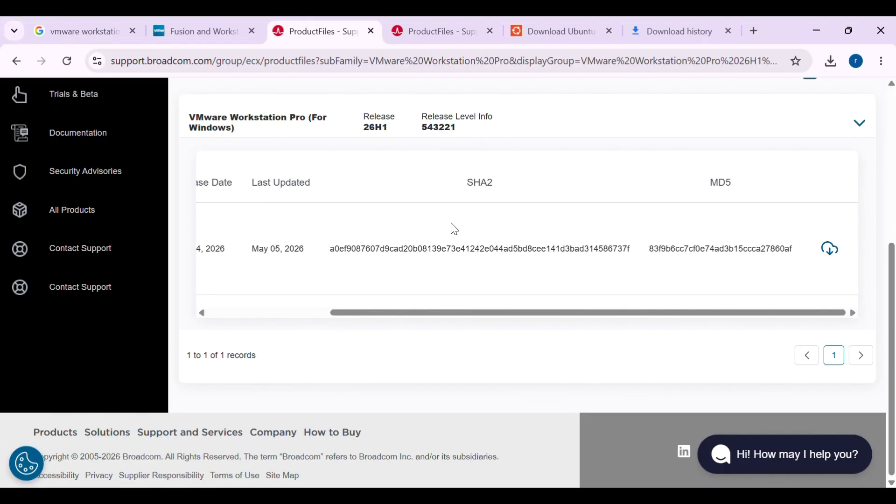
Switch to the browser, download Ubuntu Desktop 26.04 LTS for Intel or AMD 64-bit and check its download progress
click(583, 28)
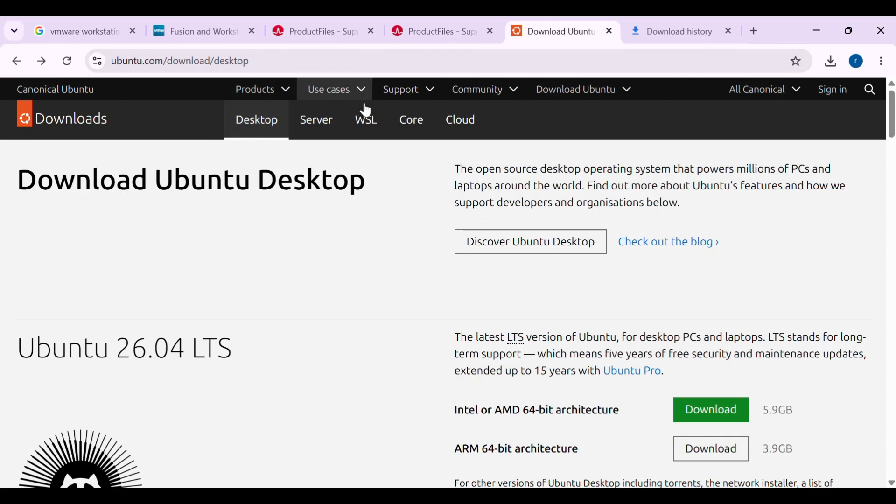
click(405, 34)
key(ctrl+Tab)
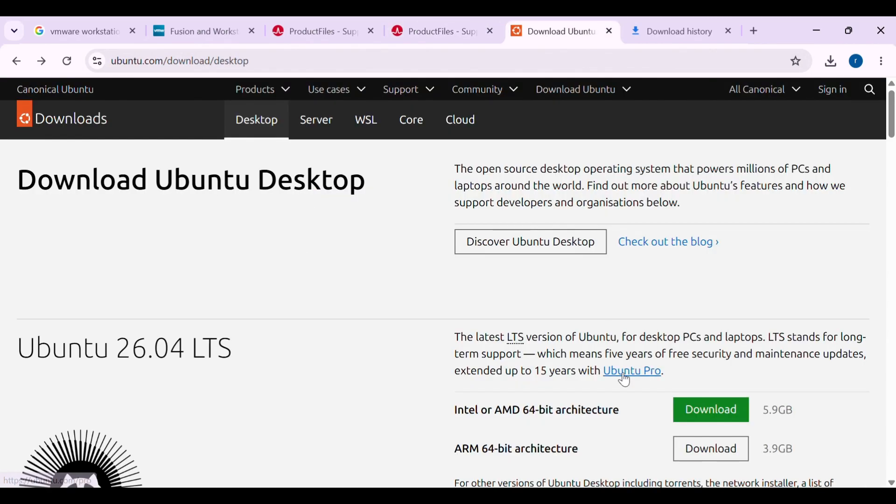
scroll(620, 386, down, 2)
click(711, 307)
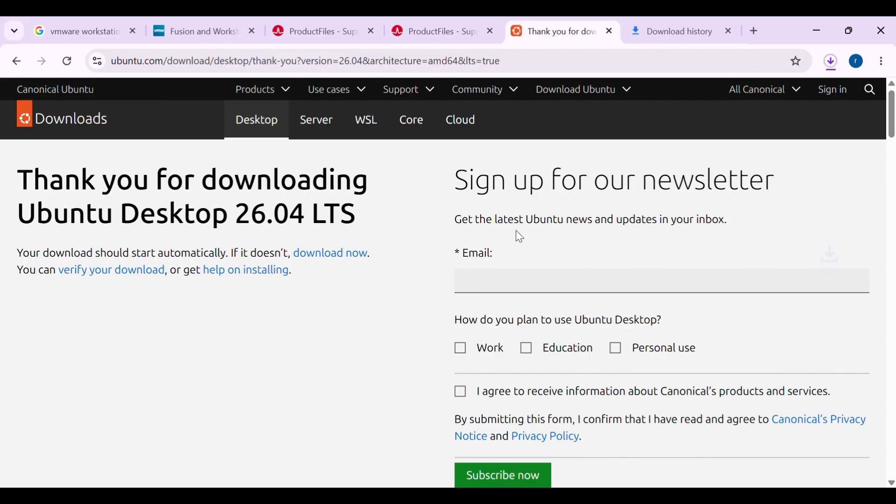
click(832, 58)
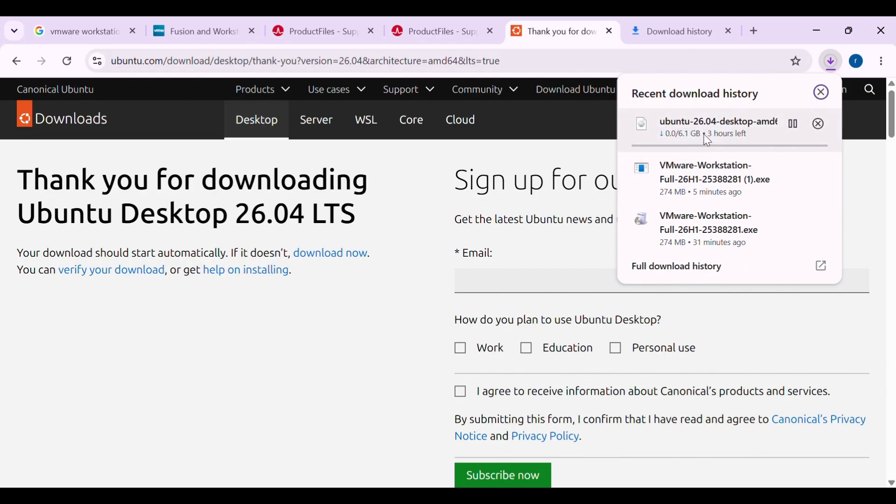
click(374, 38)
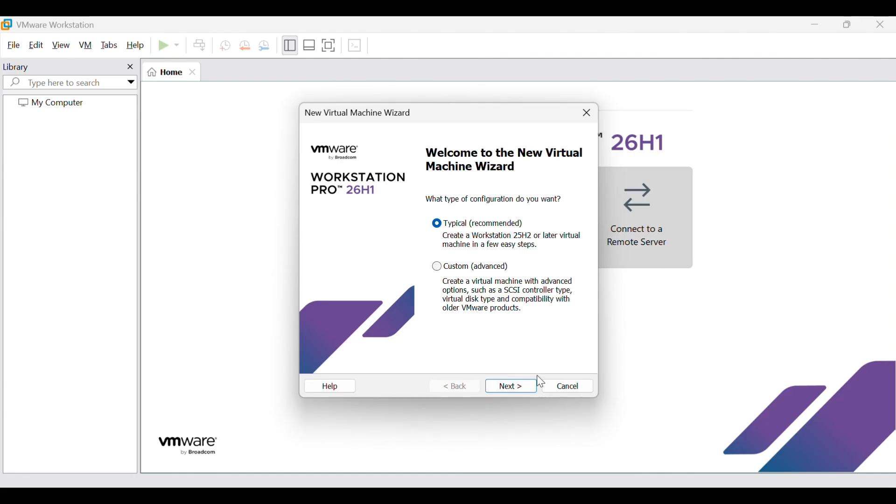
click(516, 388)
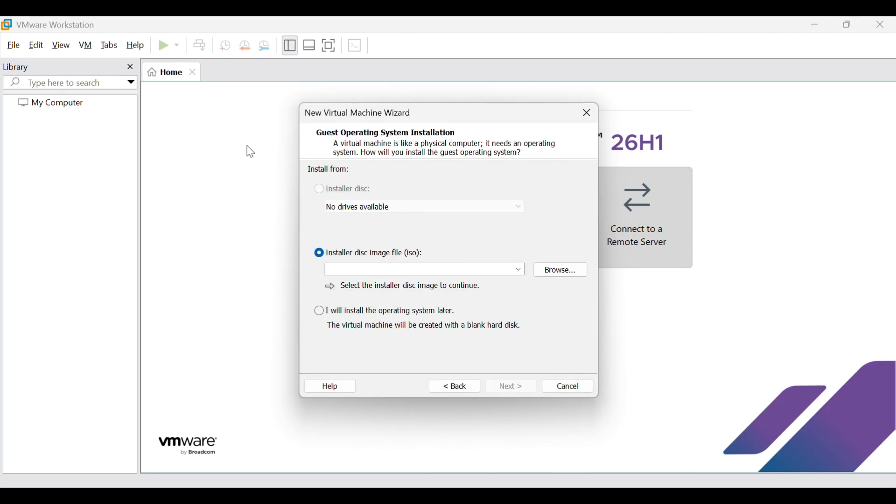
click(553, 277)
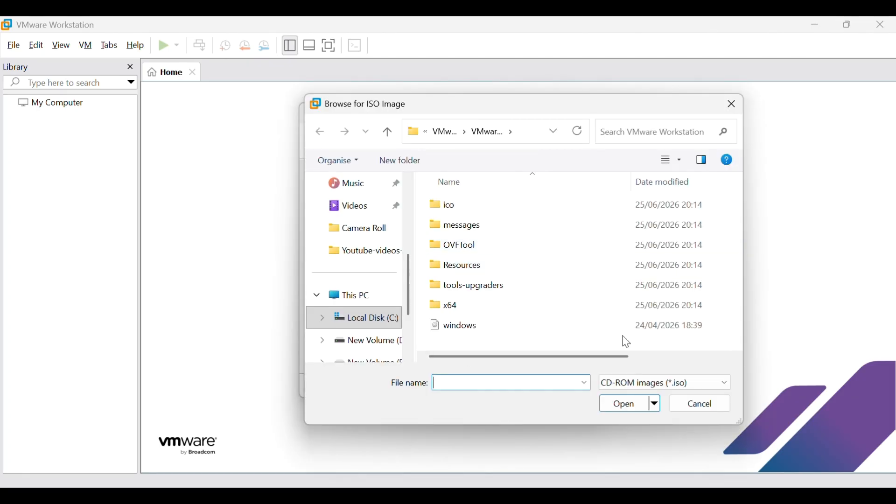
click(700, 406)
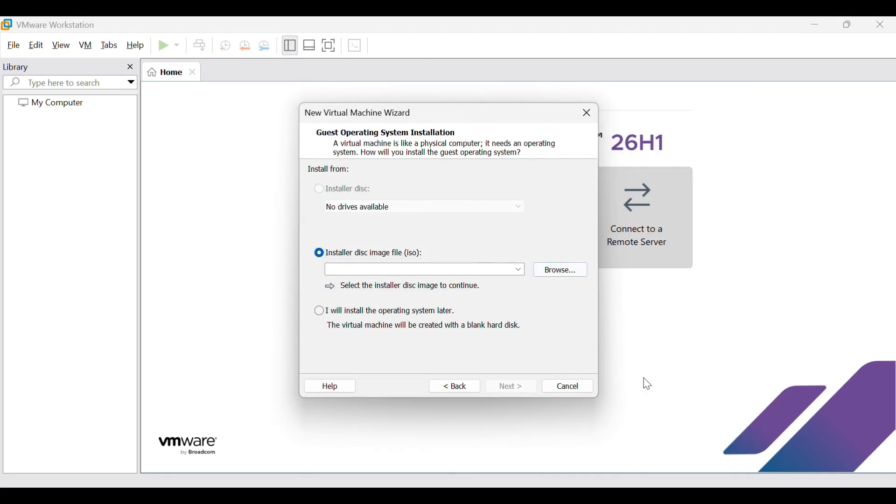
click(590, 390)
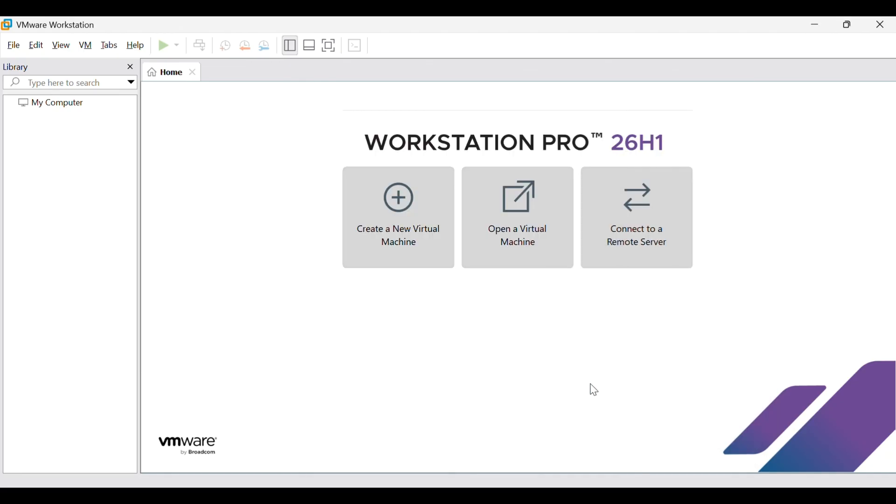
Start a new Typical virtual machine and use the ubuntu-26.04-desktop-amd64 image from the Downloads folder as its installer disc image
click(378, 218)
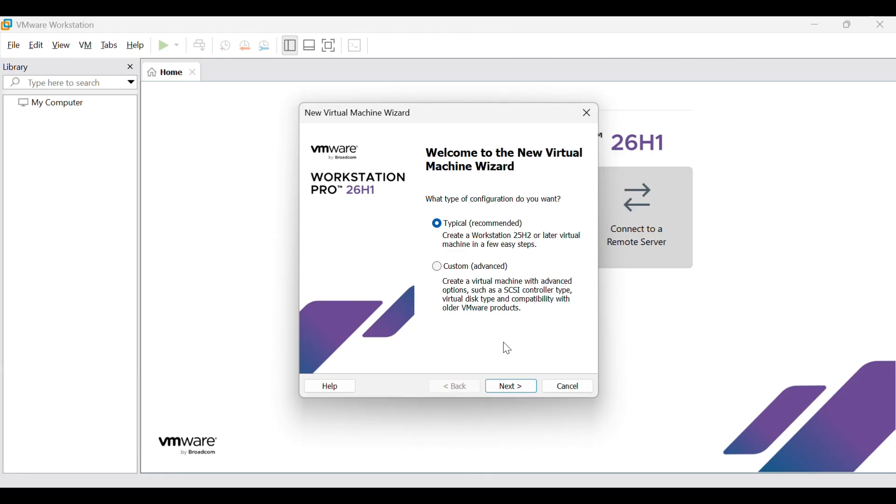
click(512, 388)
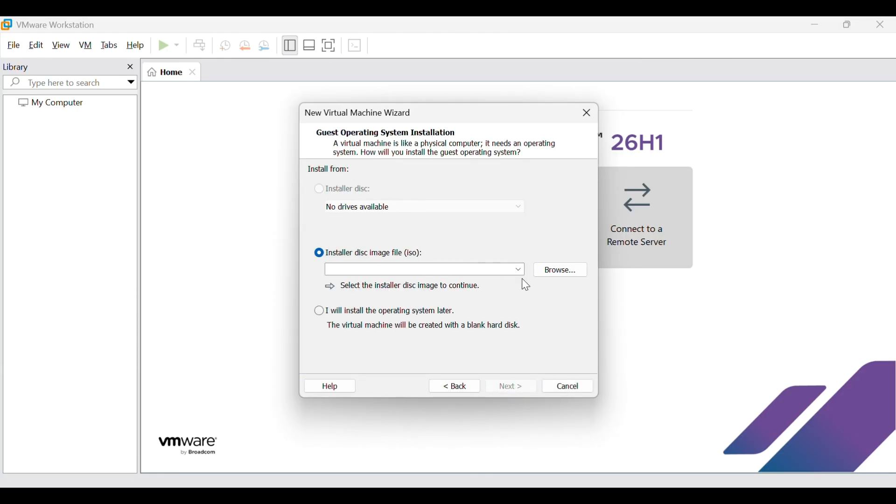
click(561, 275)
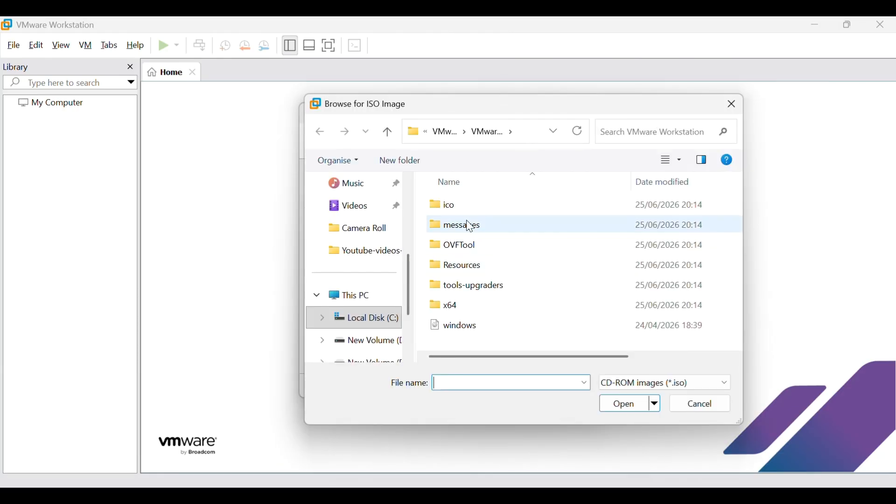
scroll(360, 274, up, 3)
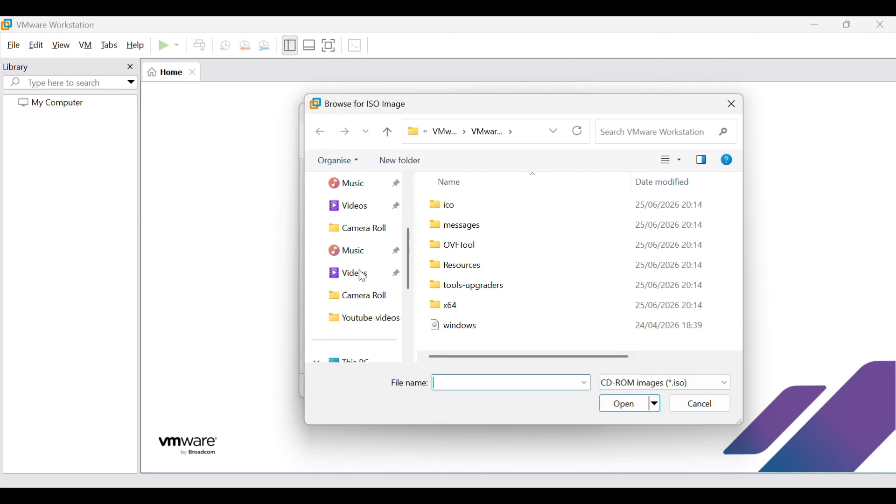
click(342, 301)
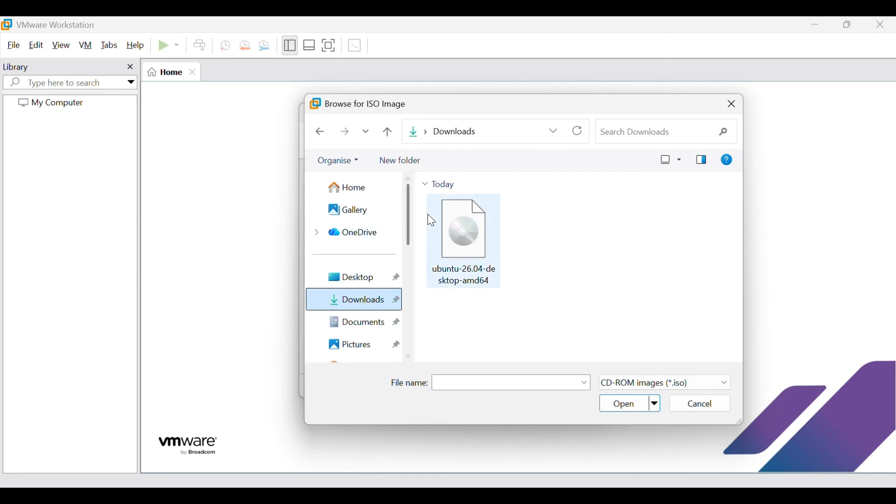
click(470, 238)
double_click(469, 238)
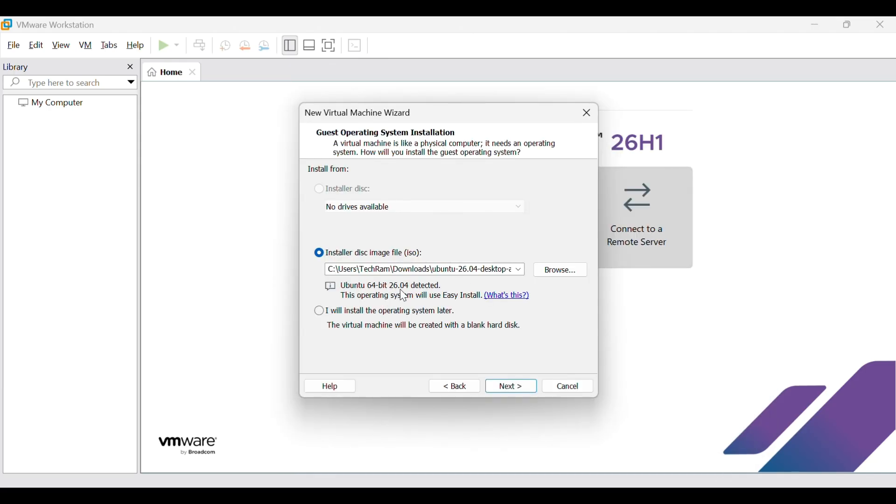
click(514, 385)
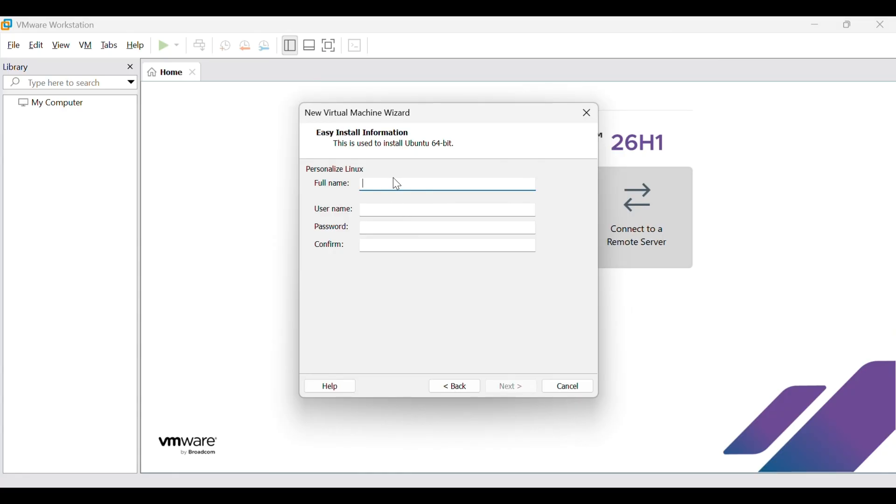
Fill in the Easy Install information with the full name, user name, password and password confirmation, and continue
text(ramwithtech)
key(Tab)
text(ram)
key(Tab)
text(••••••)
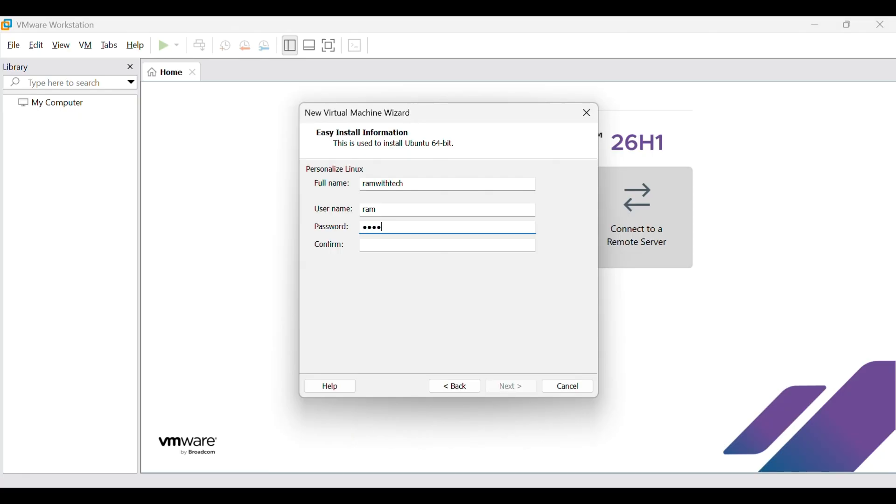
text(••)
key(Tab)
text(•••••••••)
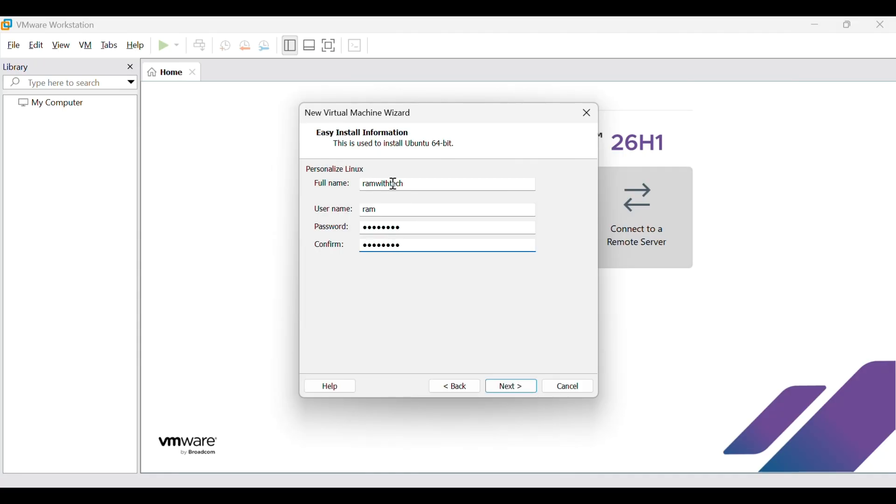
click(505, 386)
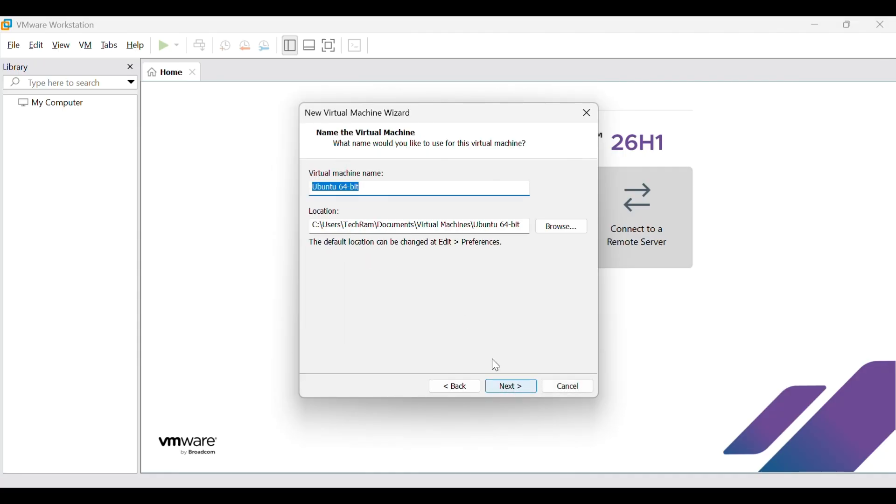
Browse for the virtual machine location and make a new folder named Vmware-Ubuntu on New Volume (E:)
click(555, 226)
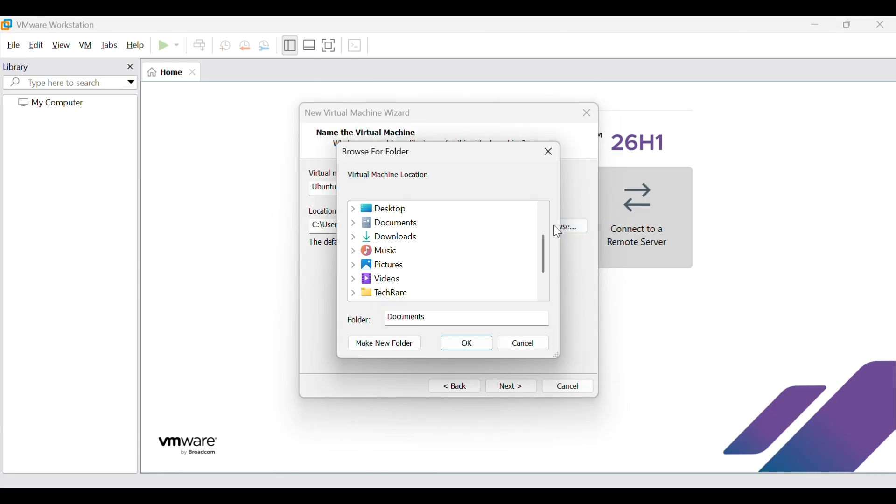
scroll(417, 284, down, 1)
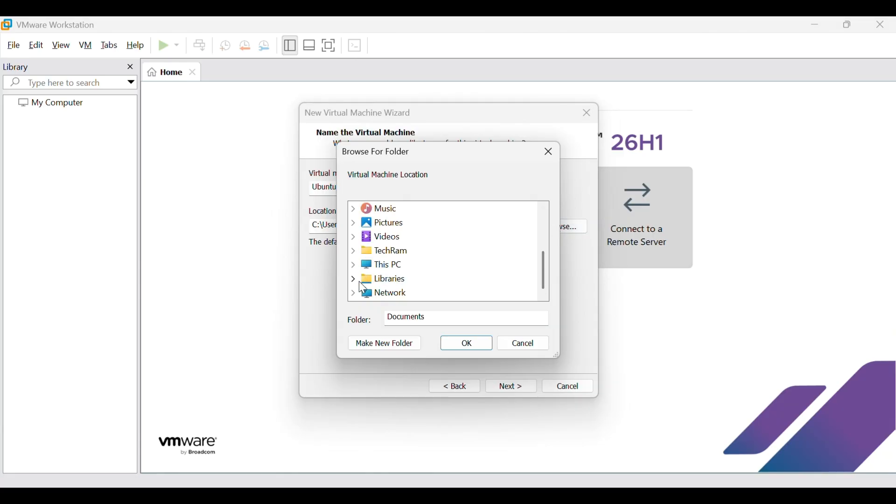
click(355, 268)
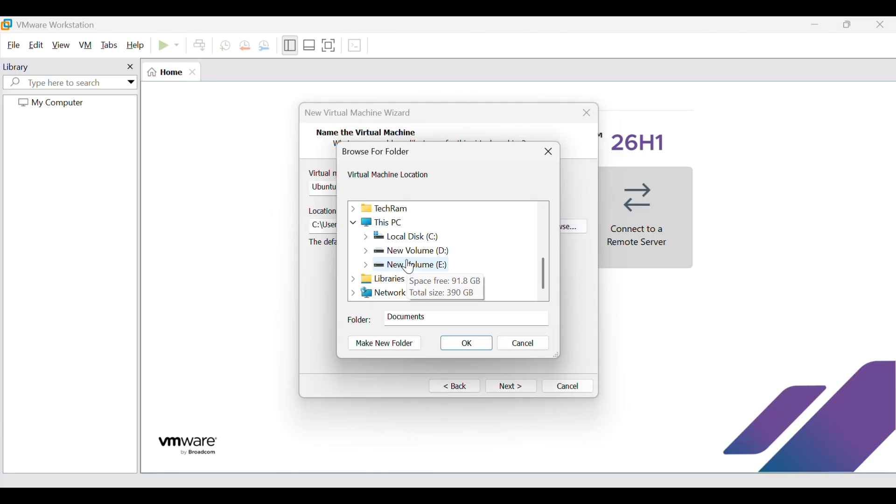
double_click(410, 267)
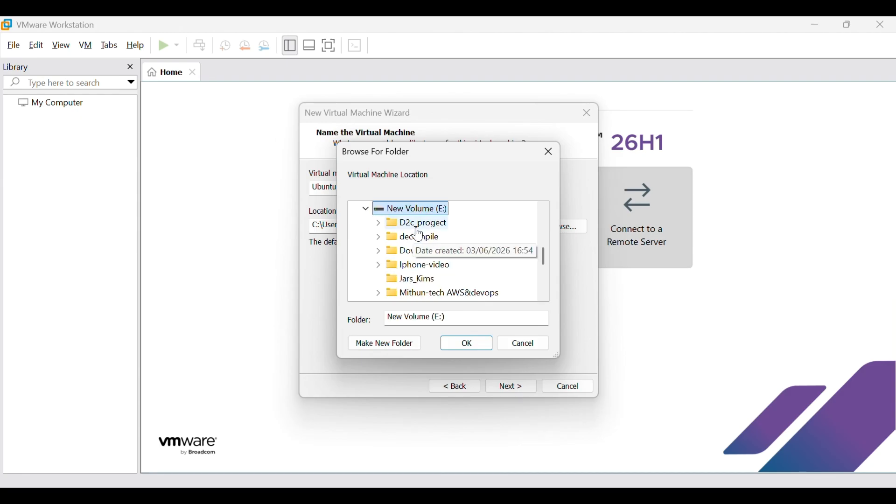
click(376, 347)
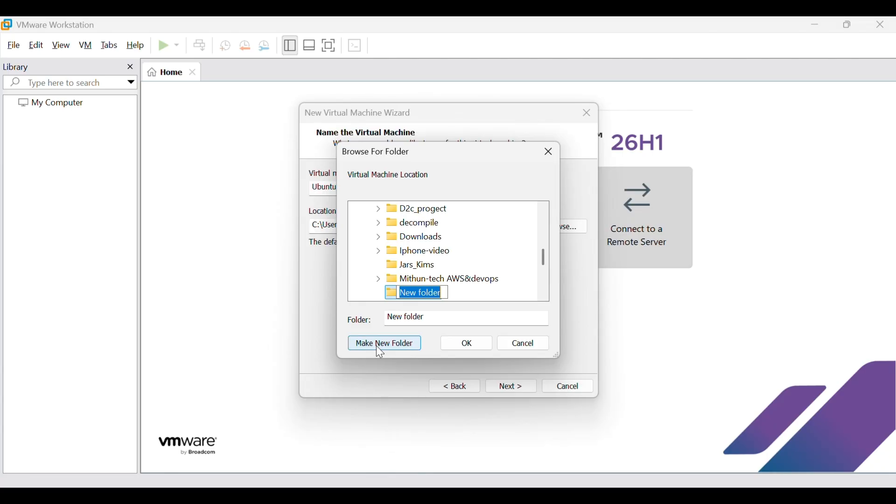
text(Vmware)
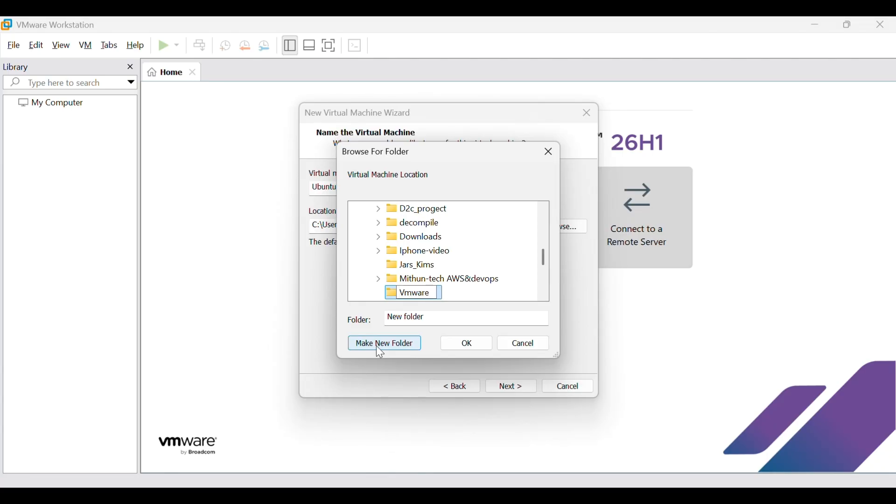
text(-Ubuntu)
click(446, 294)
click(482, 294)
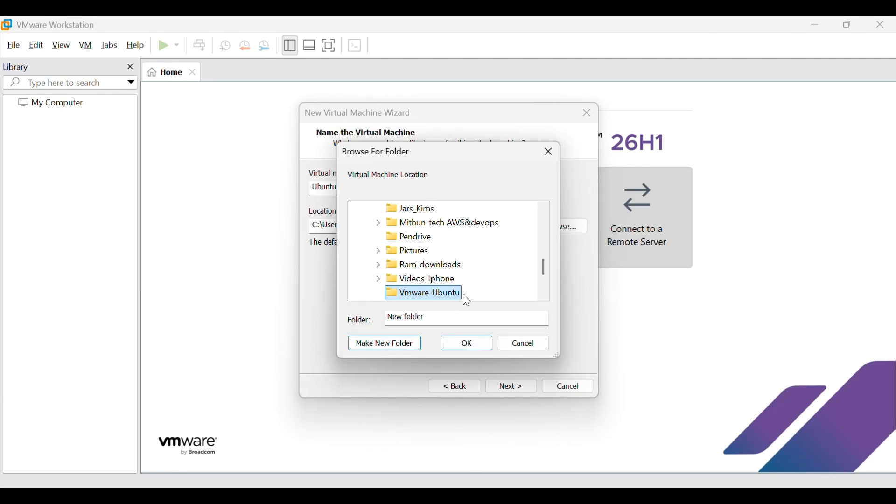
Replace the folder name in the location browser with Ubuntu and accept the folder selection
click(427, 322)
key(ctrl+a)
key(BackSpace)
text(Vmware)
key(BackSpace)
key(BackSpace)
key(BackSpace)
key(BackSpace)
key(BackSpace)
key(BackSpace)
text(Ubuntu)
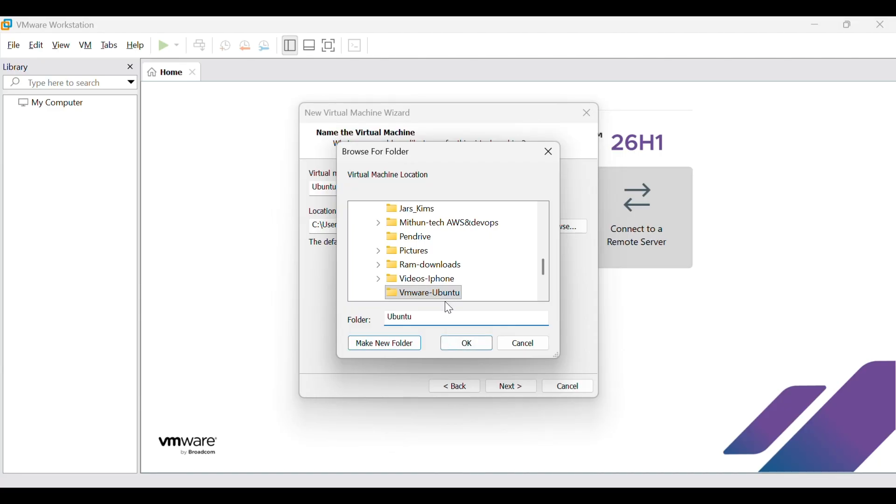
click(461, 341)
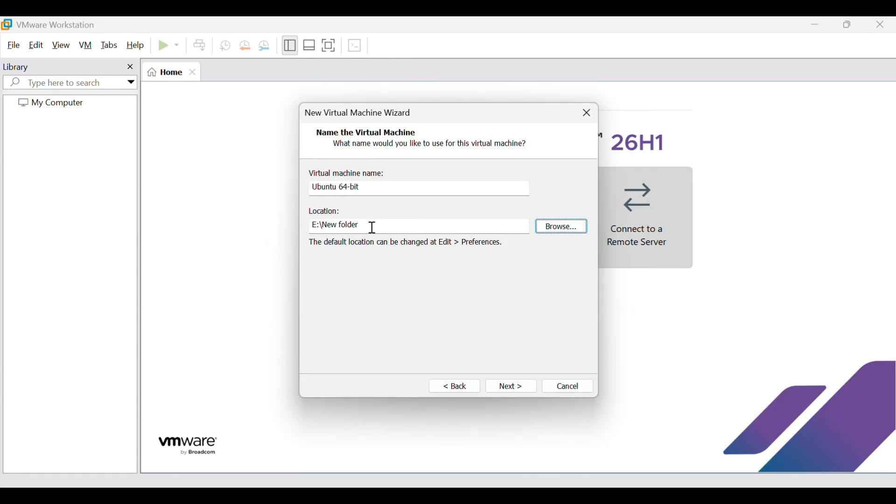
click(400, 229)
click(553, 231)
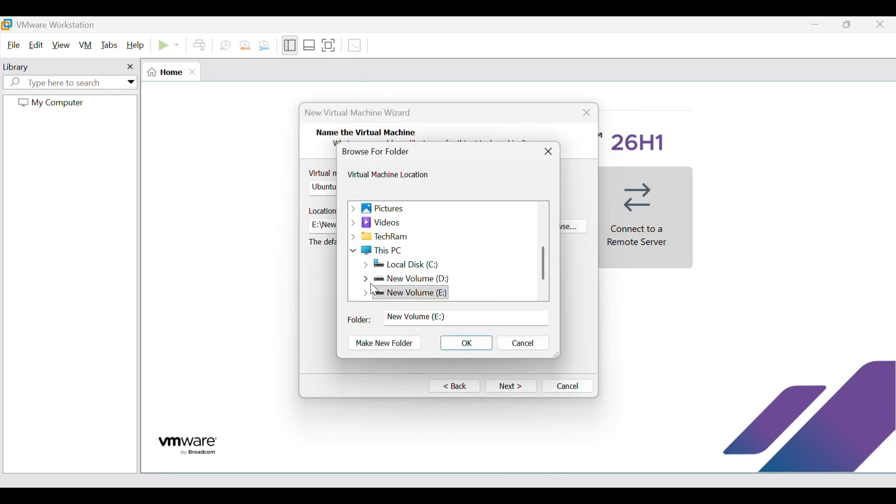
click(366, 294)
scroll(415, 280, down, 3)
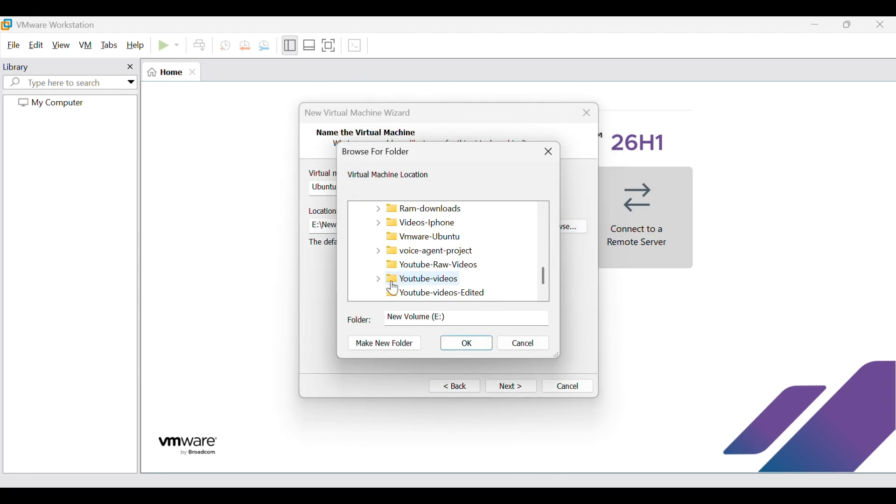
scroll(432, 272, up, 1)
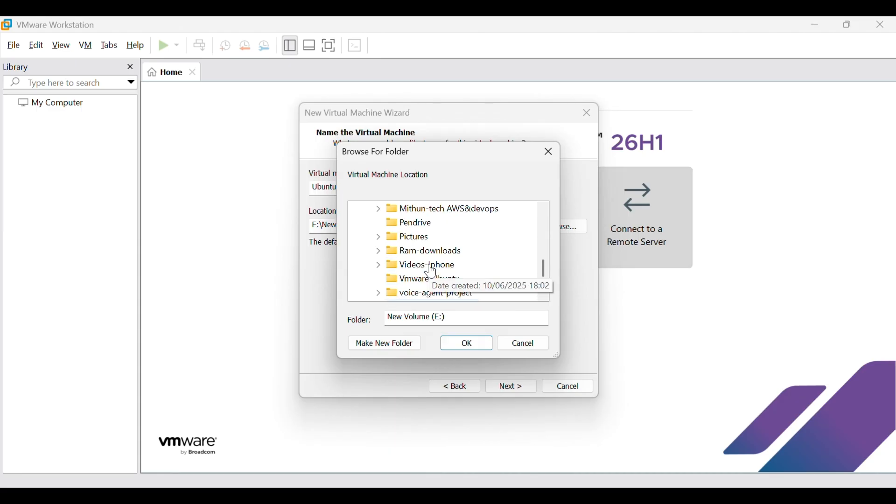
double_click(432, 272)
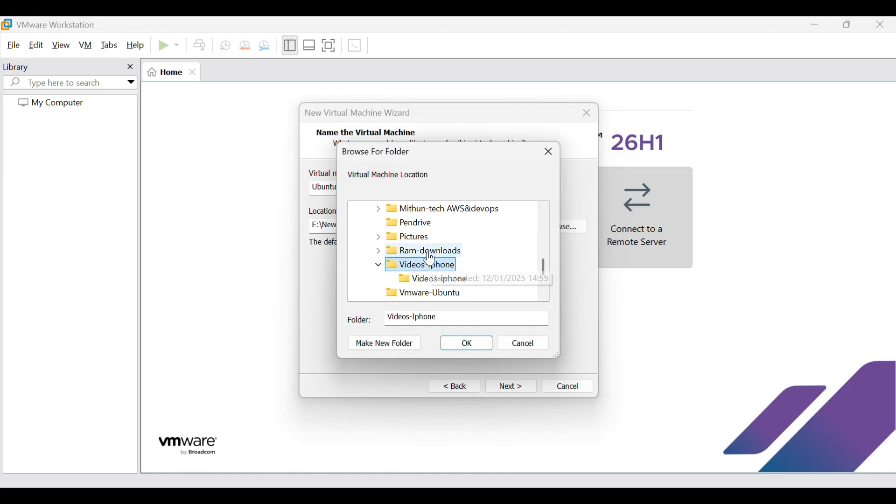
scroll(436, 271, up, 5)
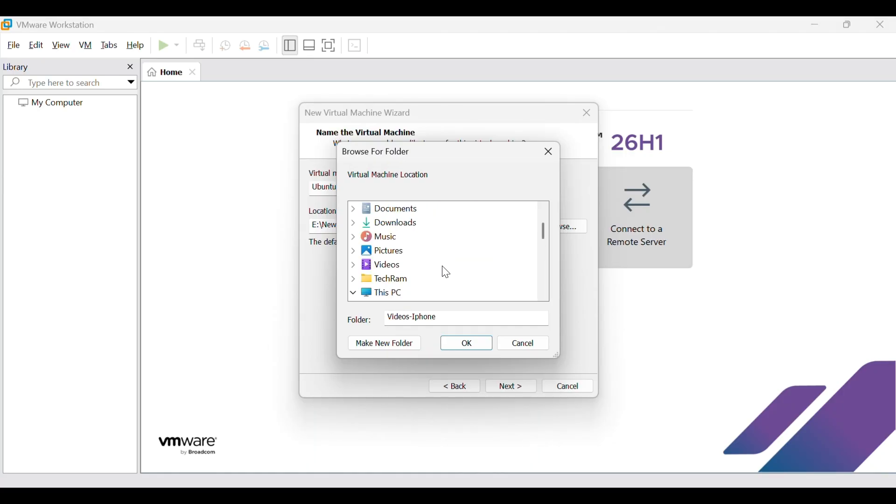
click(525, 345)
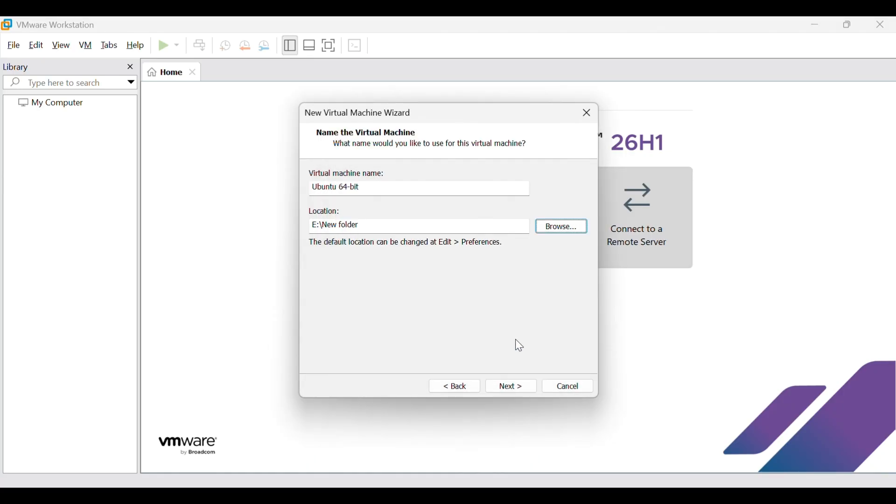
Accept the virtual machine name and location, set the maximum disk size to 40 GB and store the virtual disk as a single file
click(510, 386)
text(40)
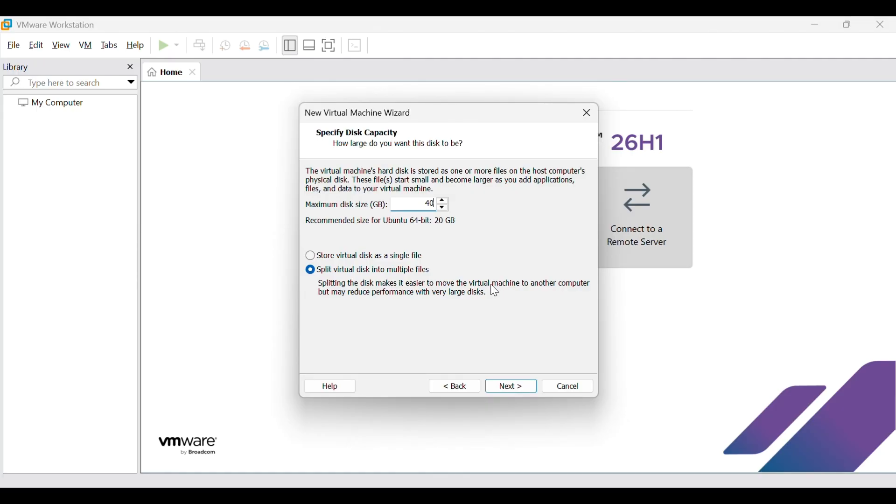
click(348, 260)
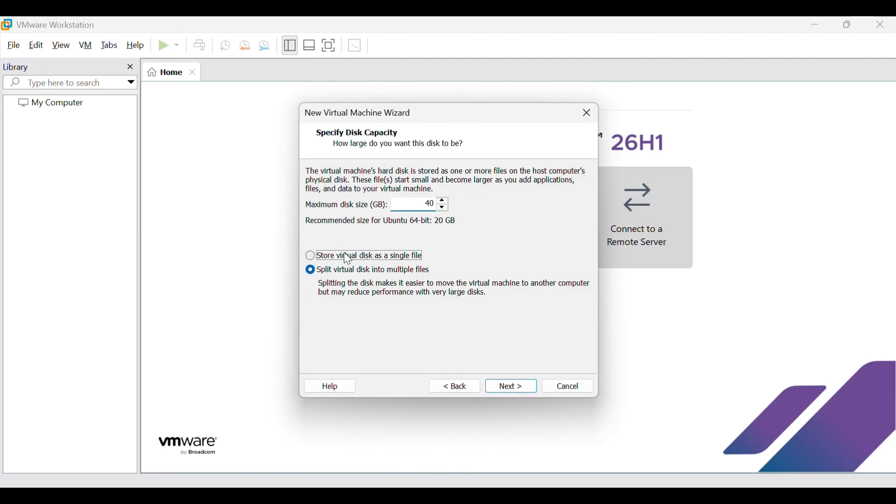
click(508, 384)
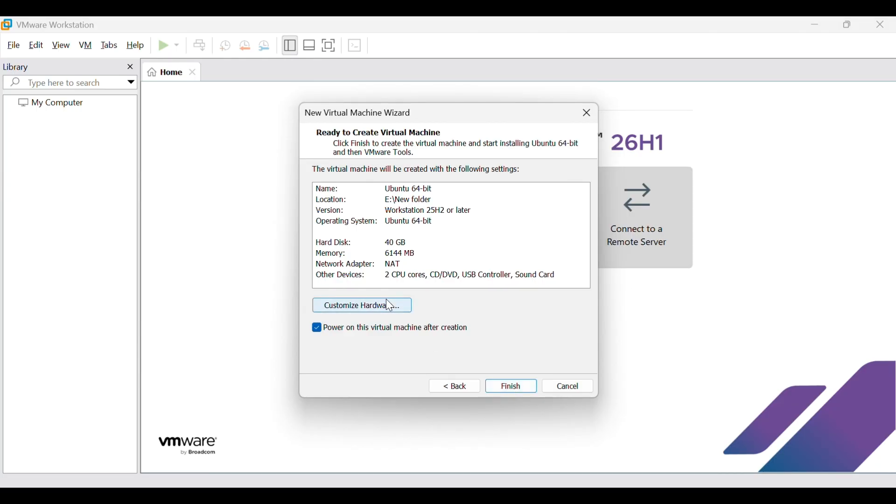
Finish creating the virtual machine with power-on after creation enabled, and dismiss the side channel mitigations and removable devices hints
click(530, 387)
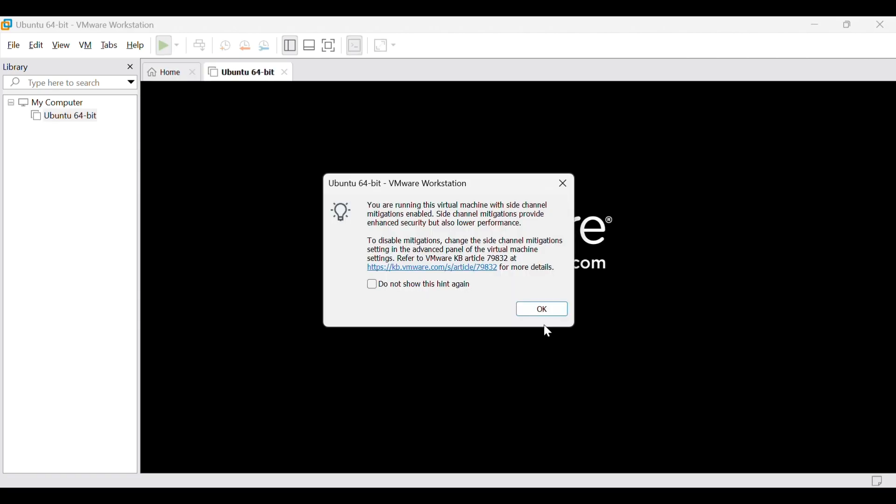
click(550, 309)
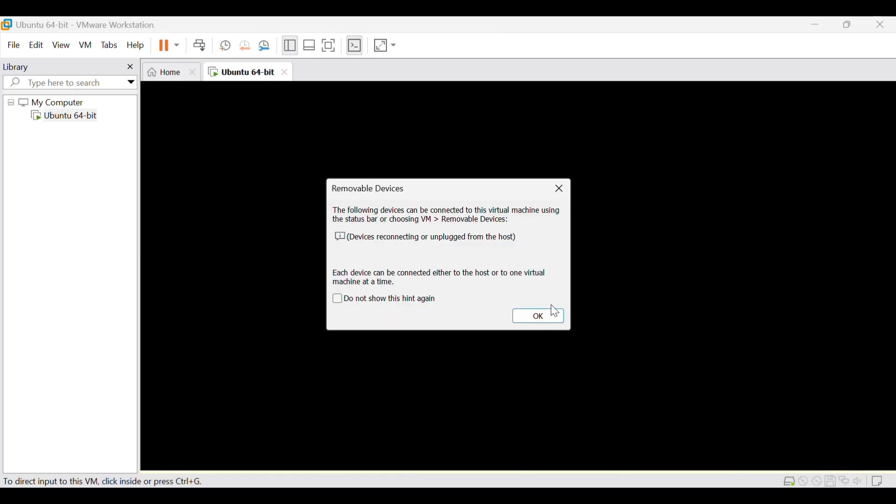
click(522, 321)
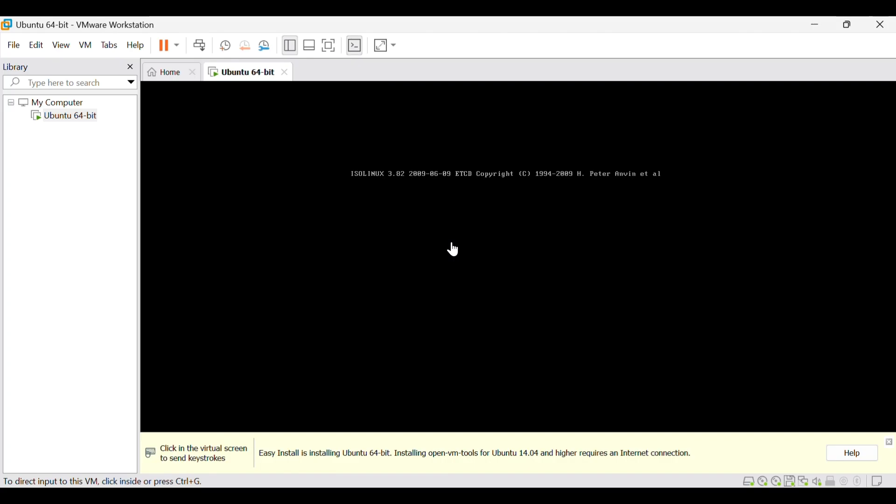
click(452, 248)
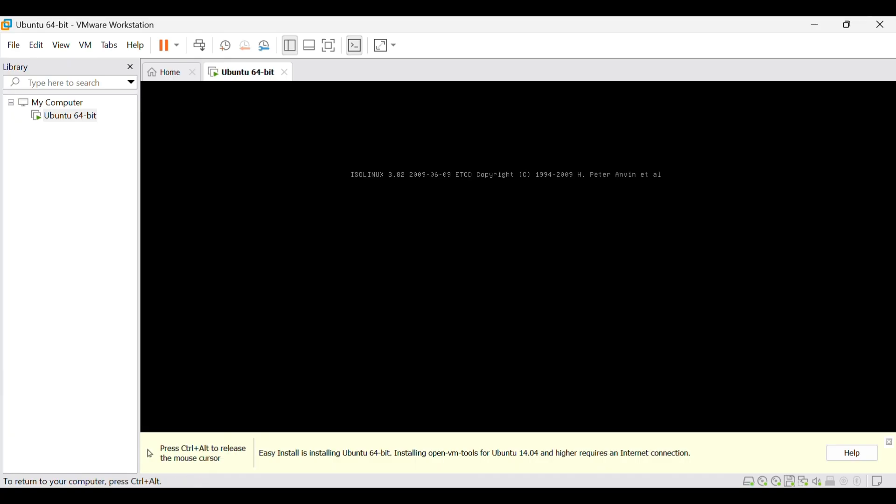
key(ctrl+alt)
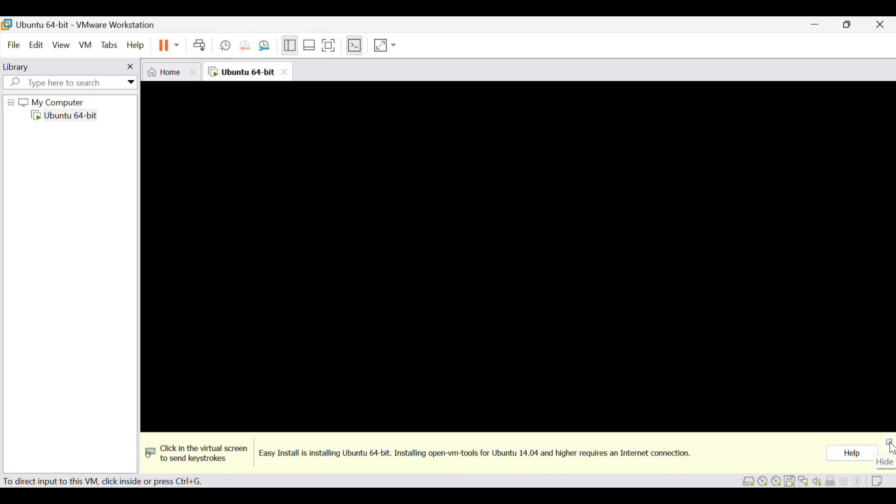
key(ctrl+g)
key(ctrl+alt)
click(265, 312)
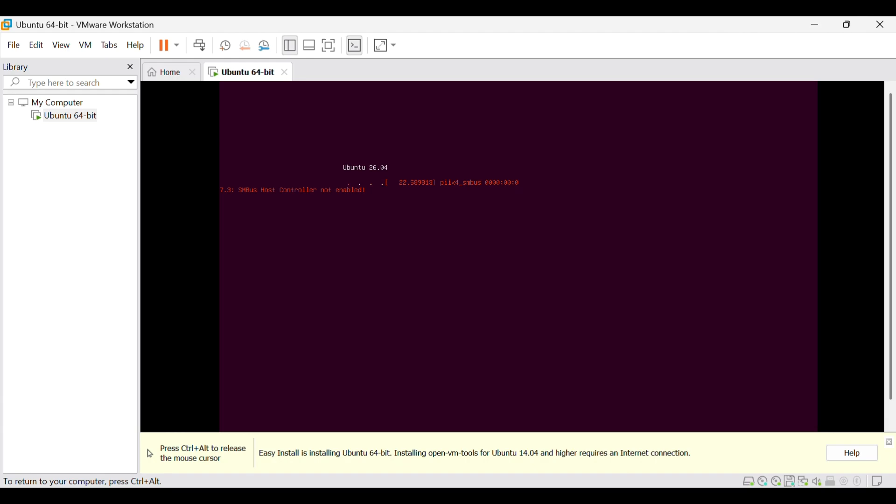
key(ctrl+alt)
click(285, 406)
key(ctrl+alt)
click(212, 187)
key(ctrl+alt)
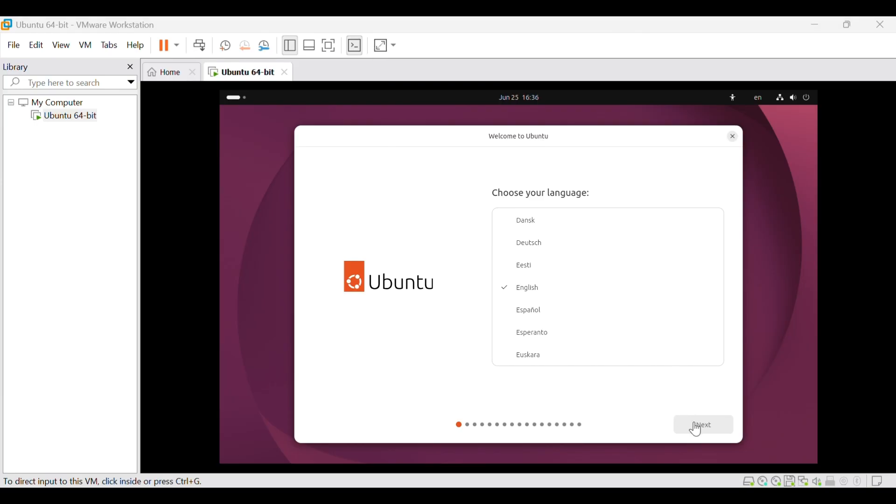
Choose English as the installer language, skip the accessibility options and accept the English (US) keyboard layout
click(708, 429)
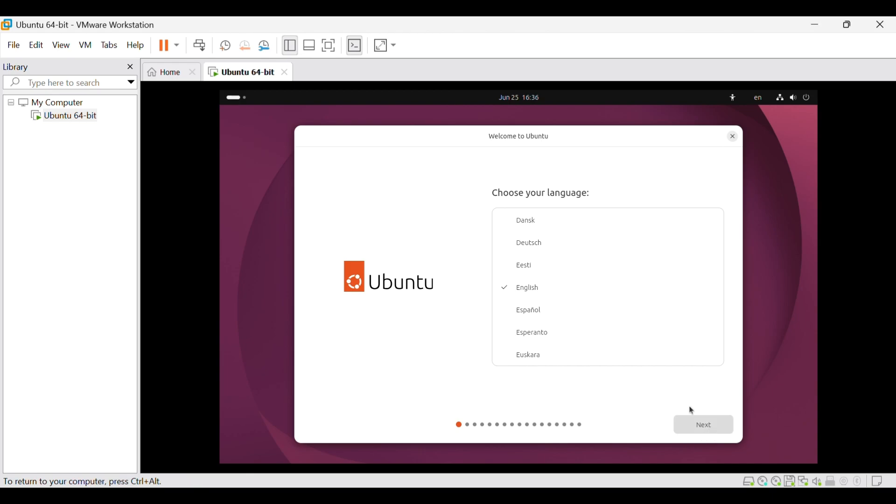
click(532, 283)
click(708, 430)
click(701, 427)
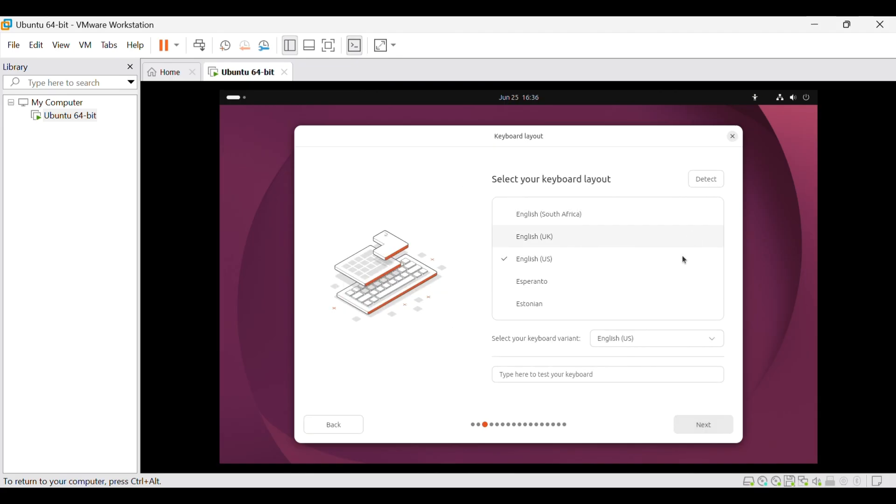
click(699, 424)
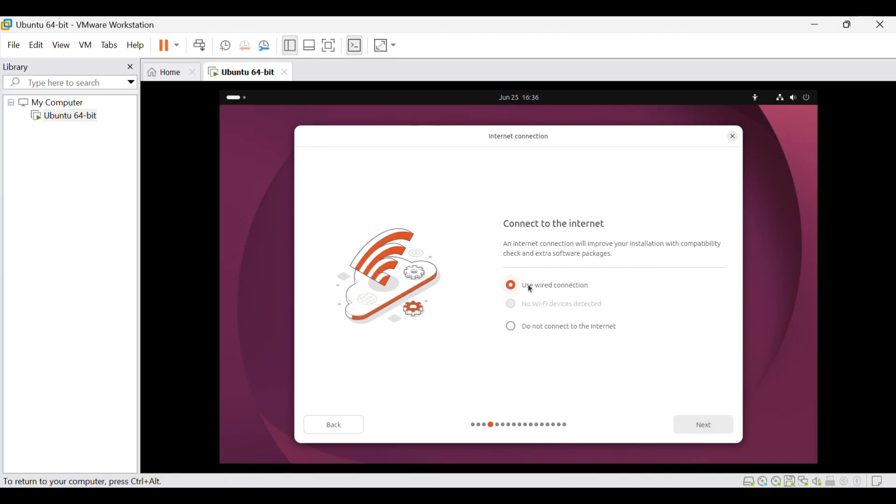
Use the wired connection and choose to install Ubuntu with the interactive installation
click(699, 428)
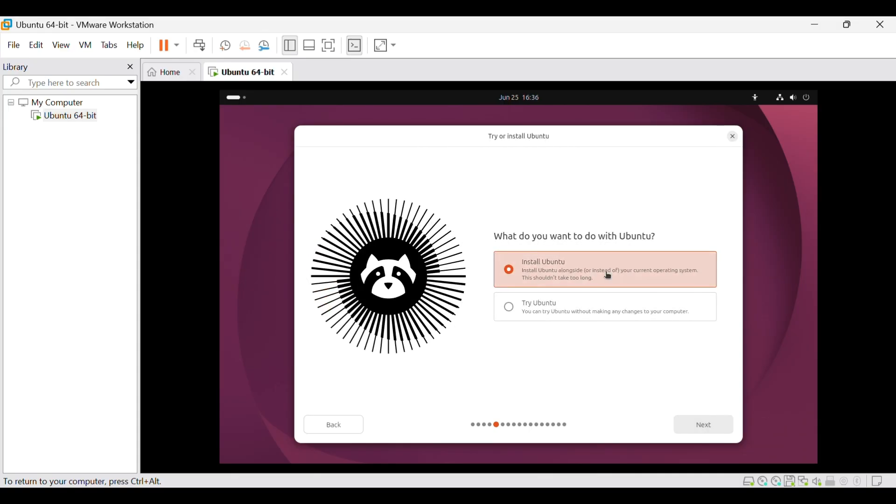
click(702, 432)
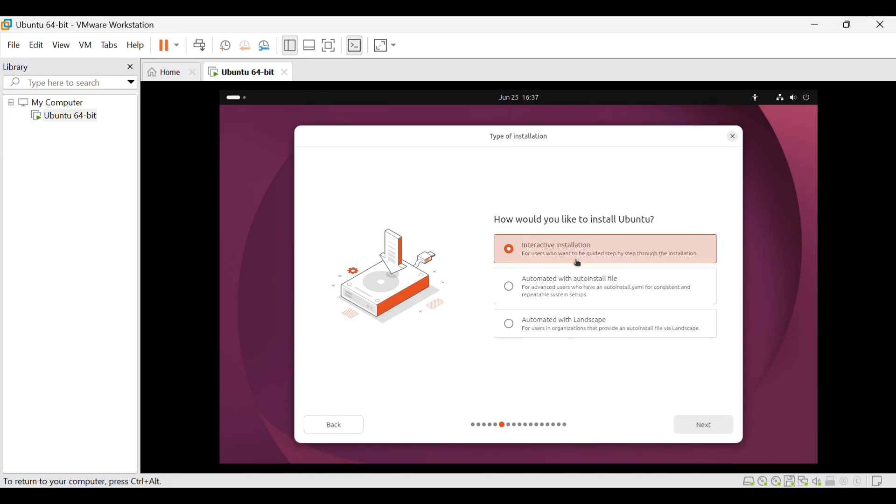
click(709, 426)
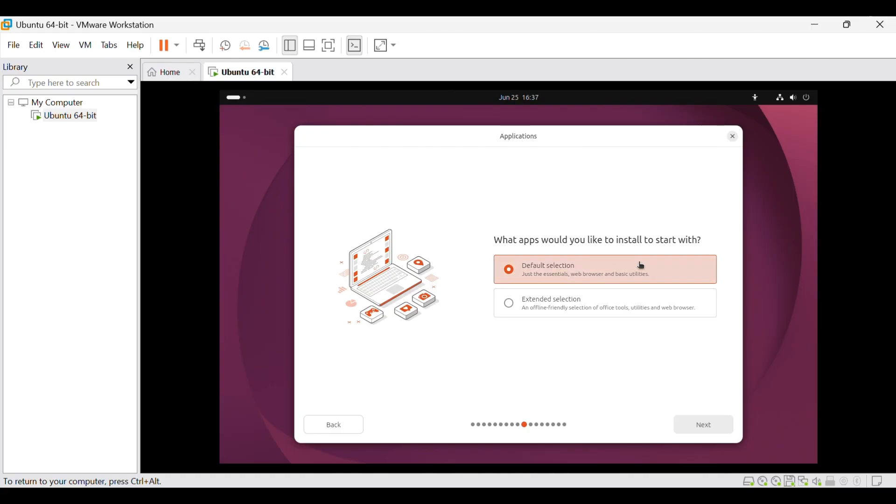
Accept the default app selection without proprietary software, and set up the disk with Erase disk and install Ubuntu and no encryption
click(701, 426)
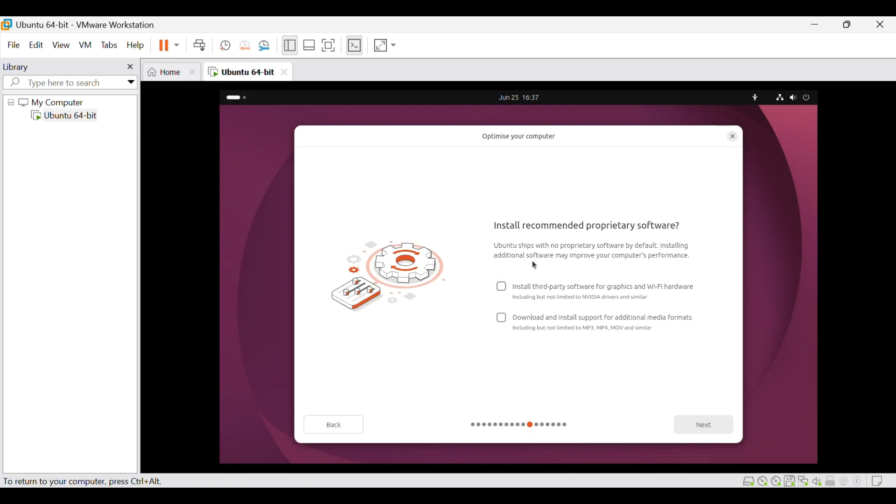
click(706, 426)
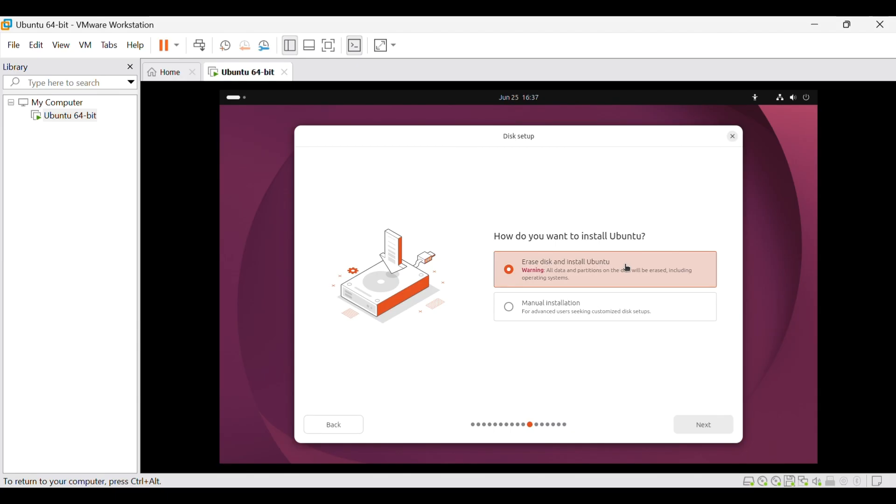
click(709, 431)
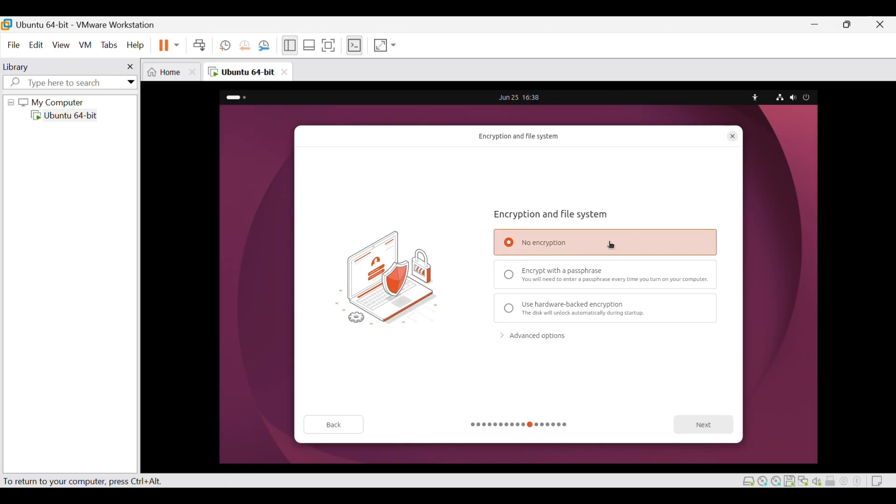
click(704, 429)
Fill in the account holder's name, set the computer's name to ramwithtech and accept the suggested username
text(ram)
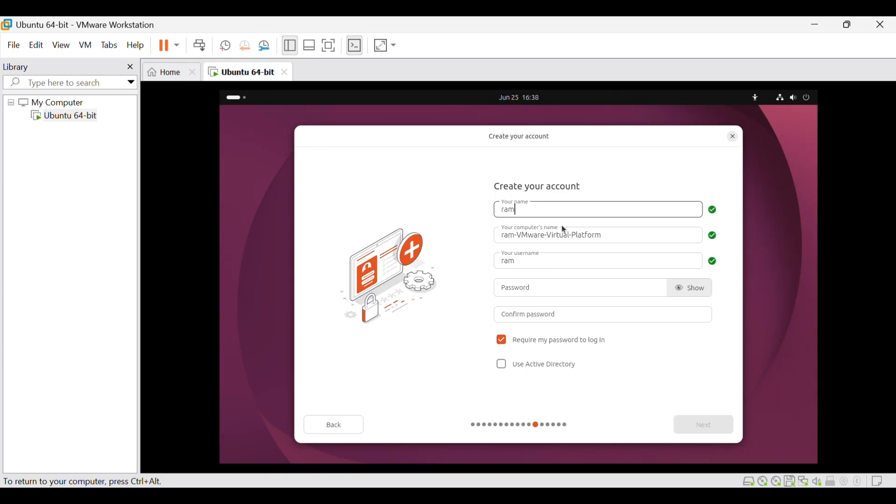
key(Tab)
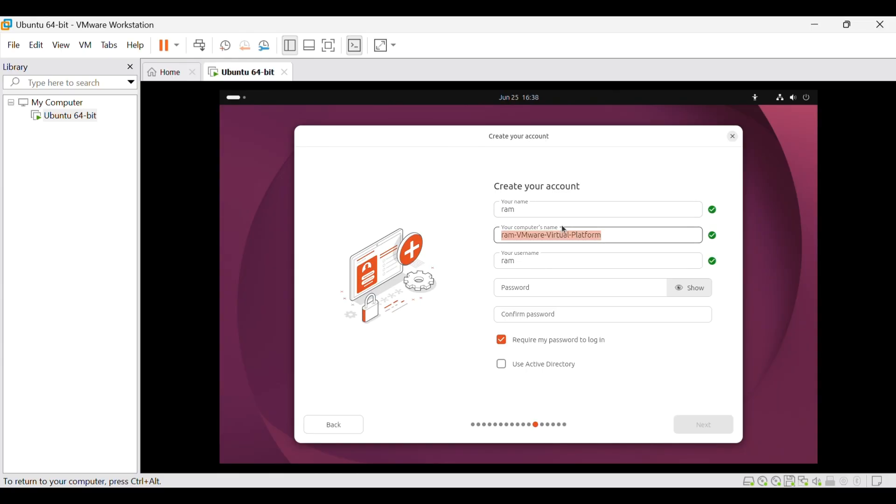
text(ramwithtech)
key(Tab)
key(Tab)
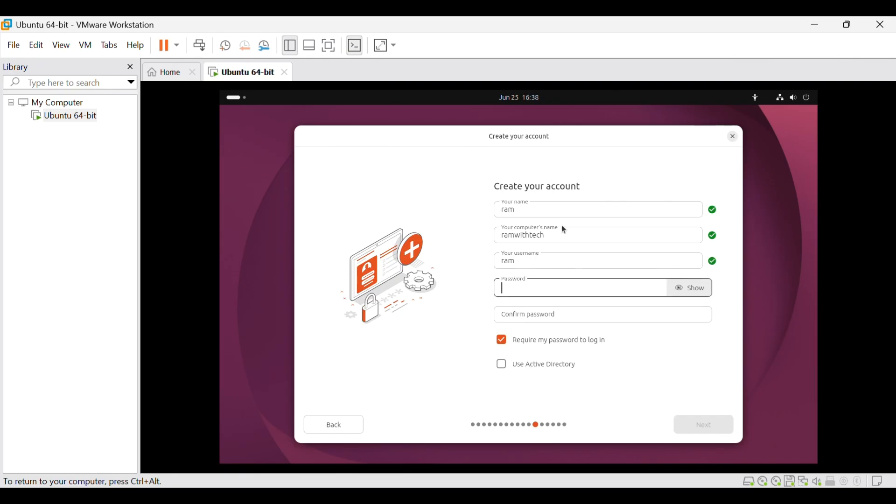
Enter and confirm the account password, keep the password required for login without Active Directory, and submit the account
text(••••••••)
key(Tab)
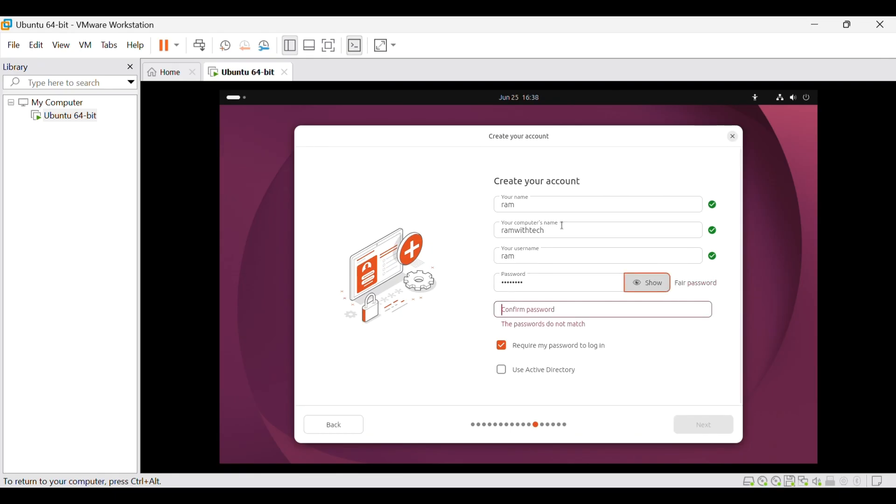
text(••••)
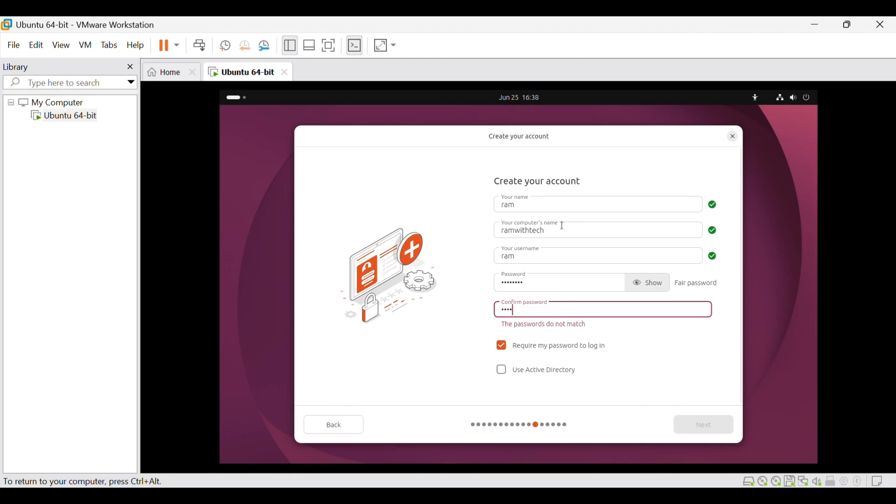
text(••••)
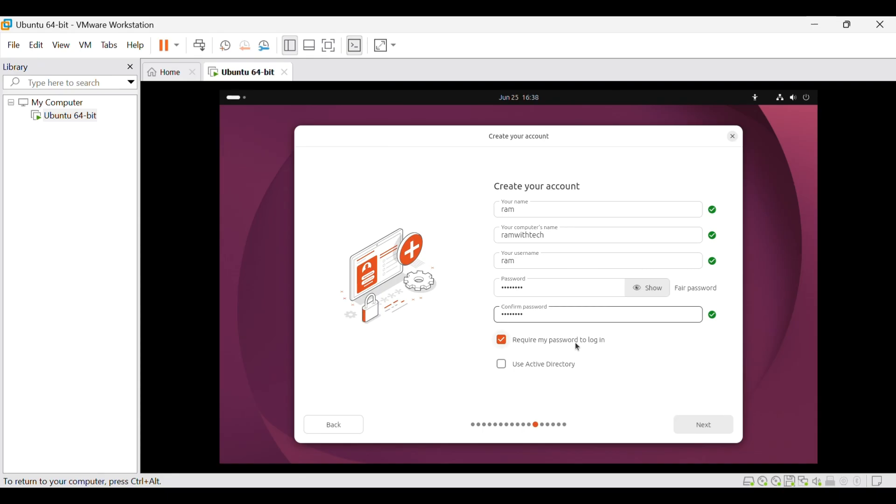
click(623, 345)
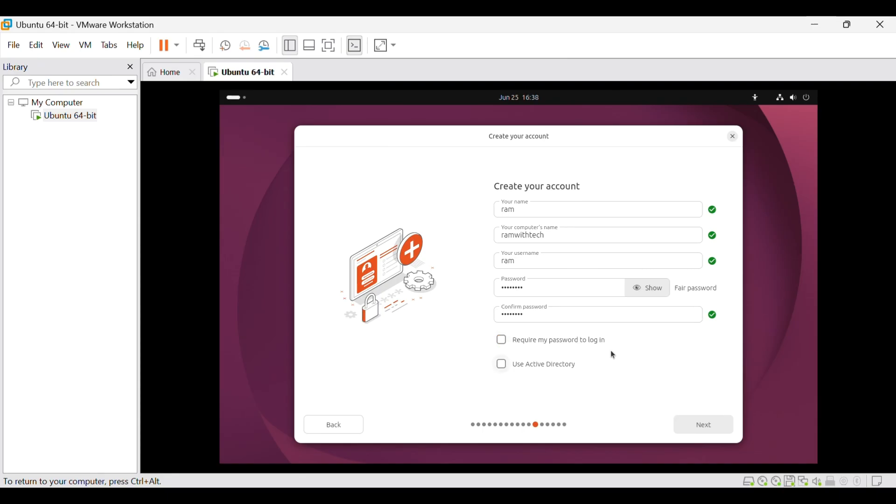
click(585, 349)
click(507, 365)
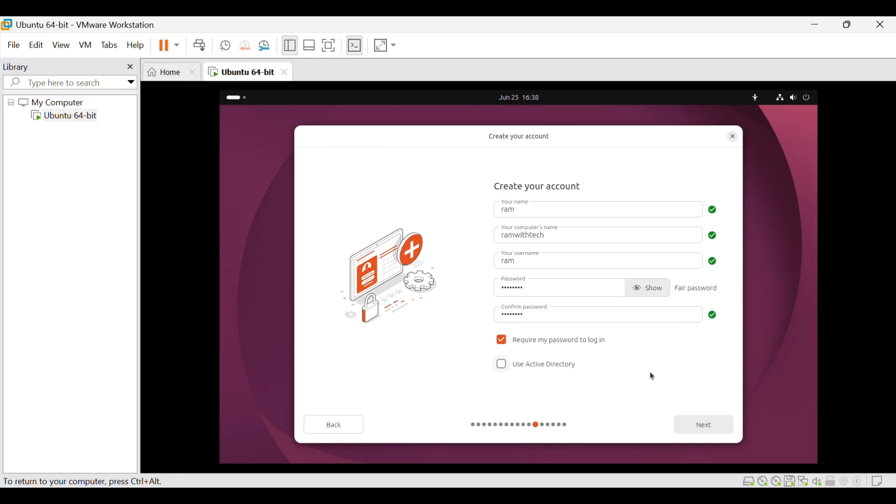
click(705, 428)
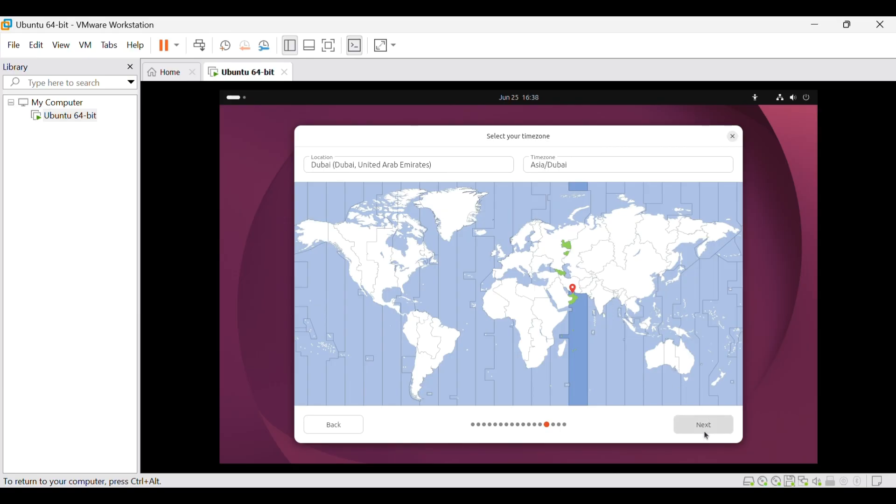
Accept the Asia/Dubai timezone and start the Ubuntu installation, briefly viewing the installation log while files are copied
click(706, 433)
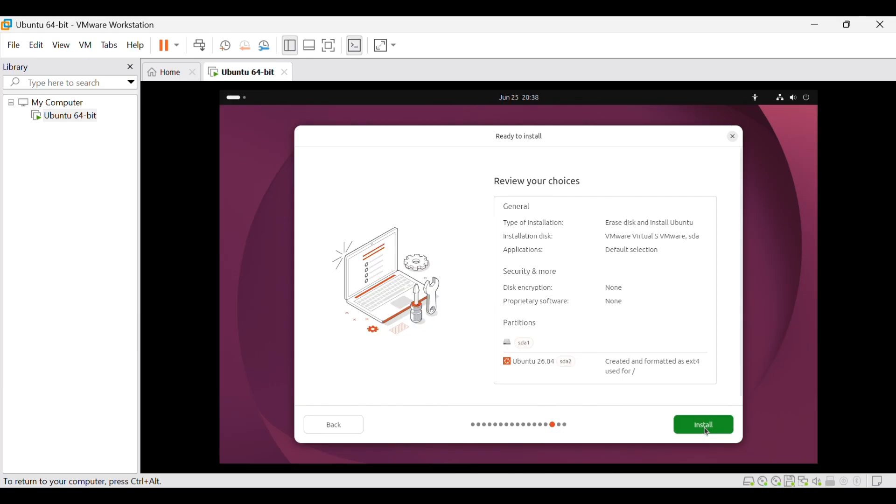
click(707, 431)
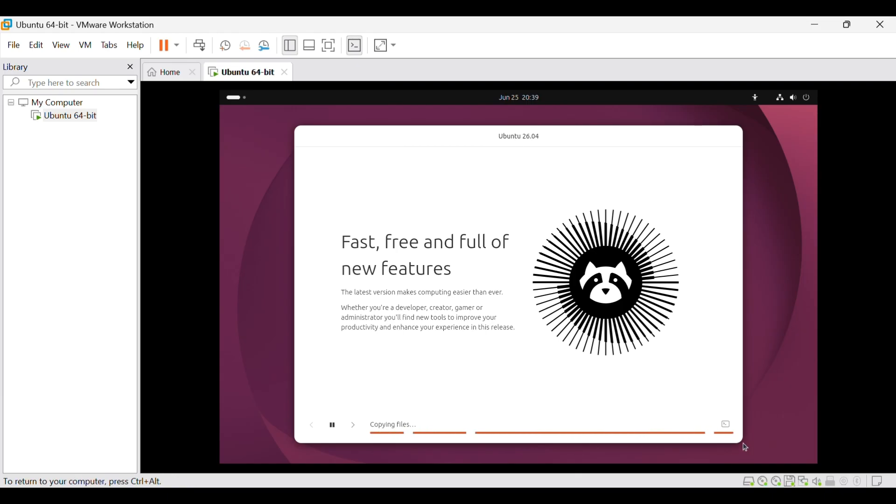
click(726, 425)
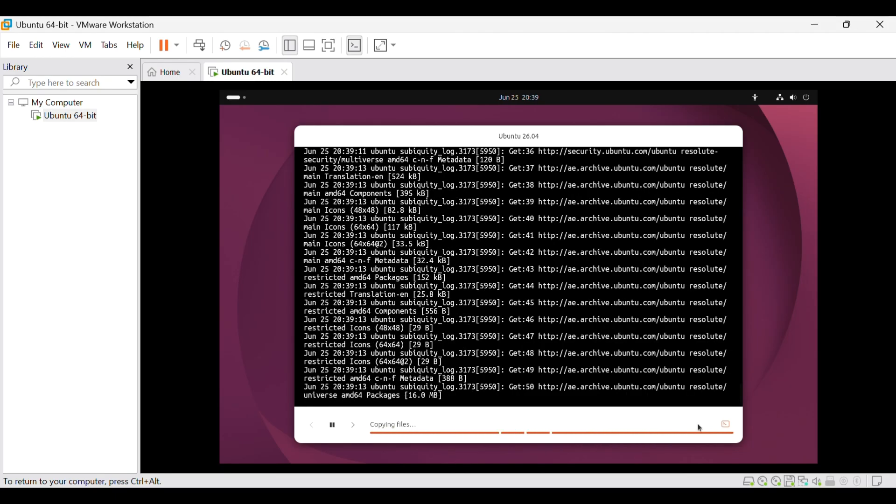
click(730, 426)
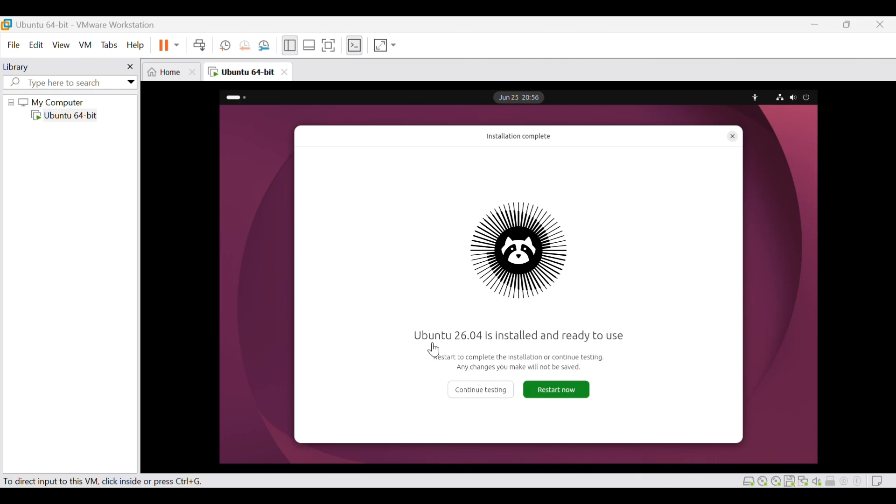
Restart the virtual machine to complete the Ubuntu installation and return to its screen
click(541, 343)
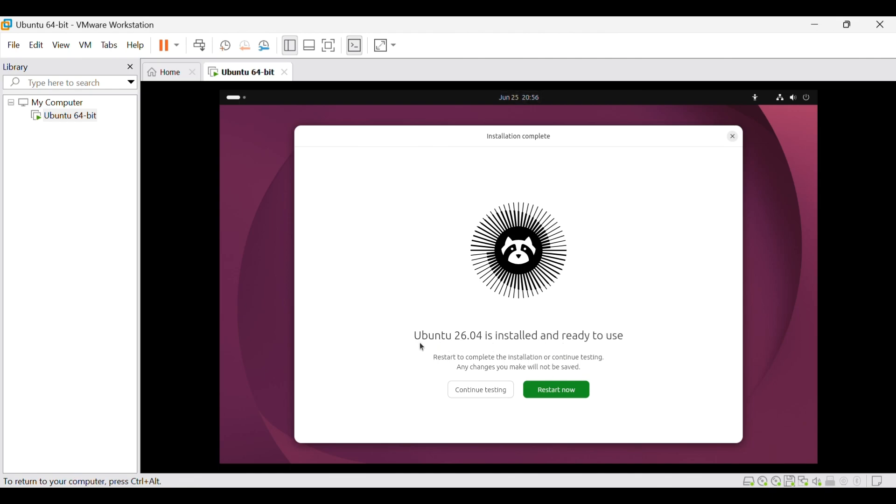
click(567, 389)
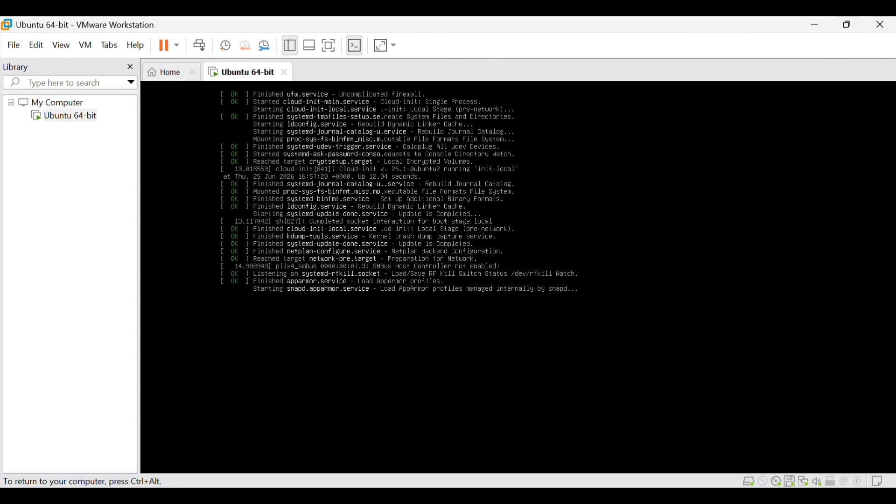
key(ctrl+alt)
click(434, 304)
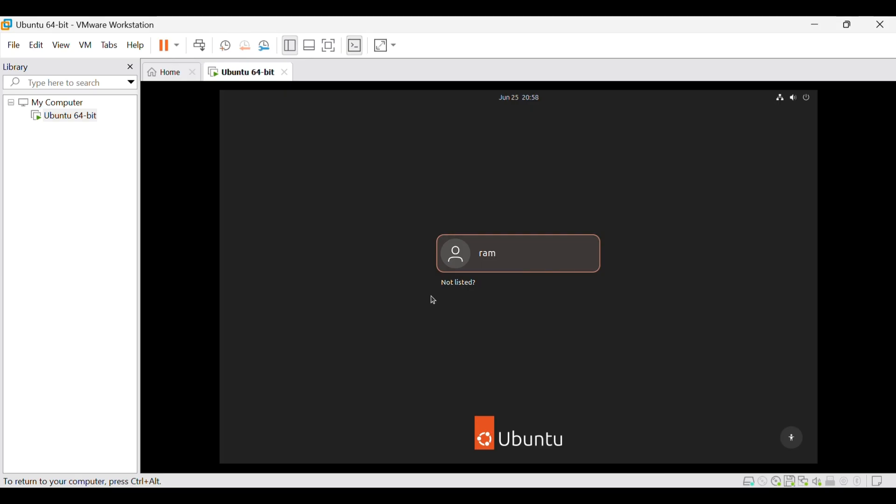
Log in to Ubuntu by selecting the listed user account and entering the account password
click(505, 249)
text(••••••••)
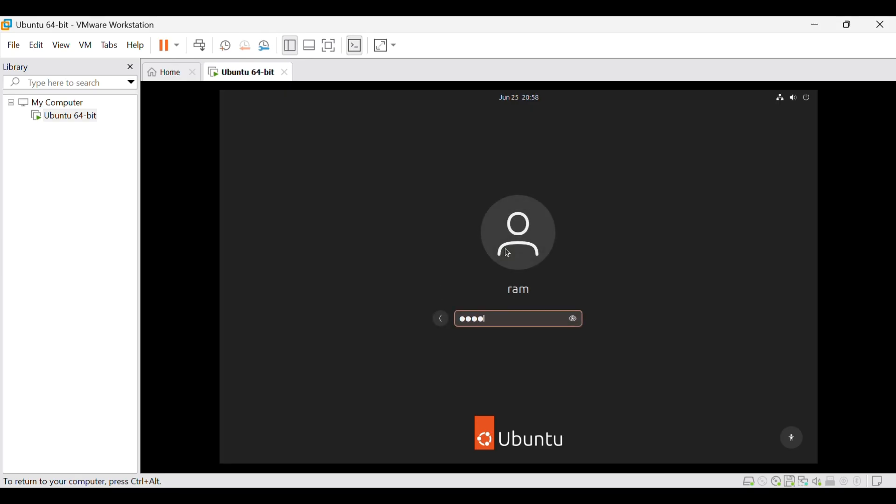
key(Return)
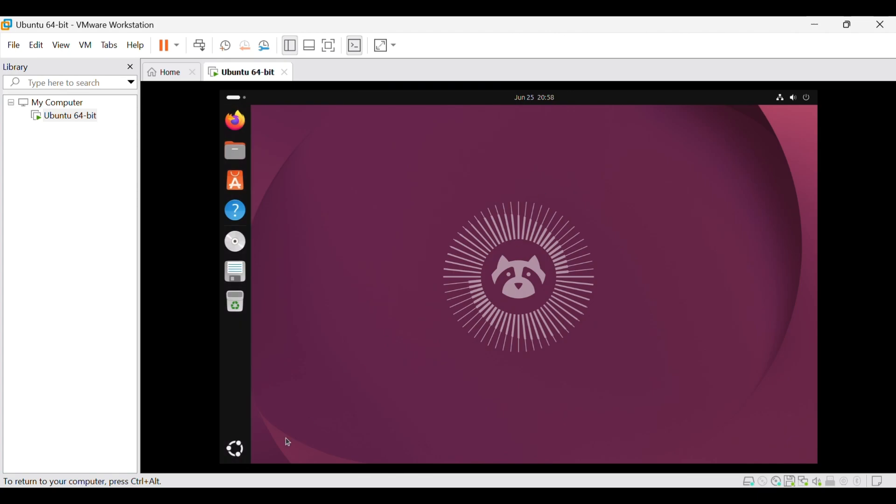
Search the Ubuntu applications for "ter", open Terminal and maximize its window
click(234, 451)
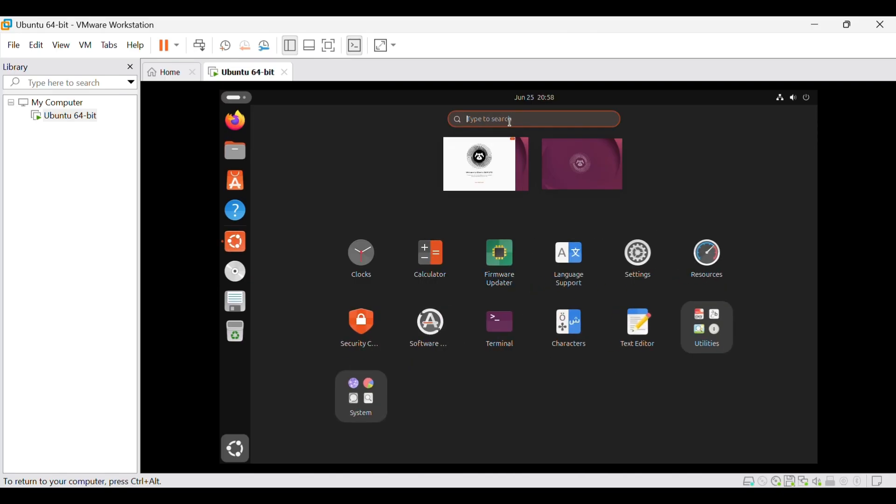
text(ter)
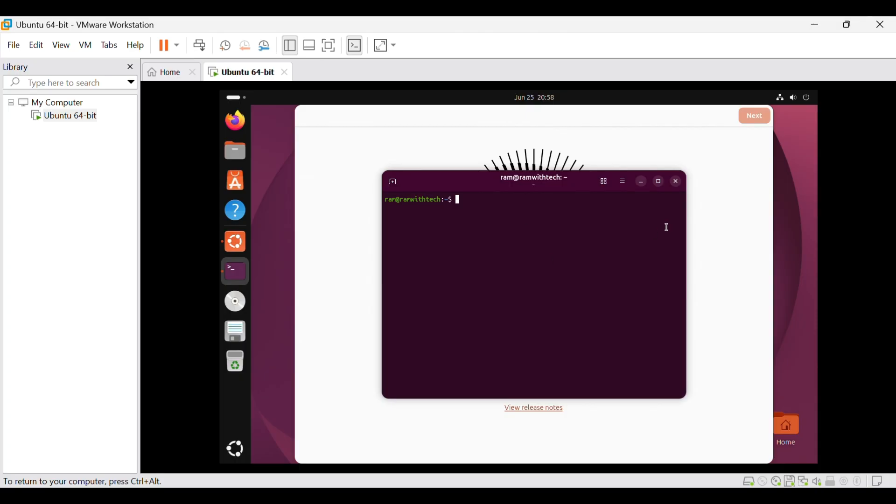
click(658, 182)
Switch to a root shell with sudo su, authenticating with the account password
text(sudo su)
key(Return)
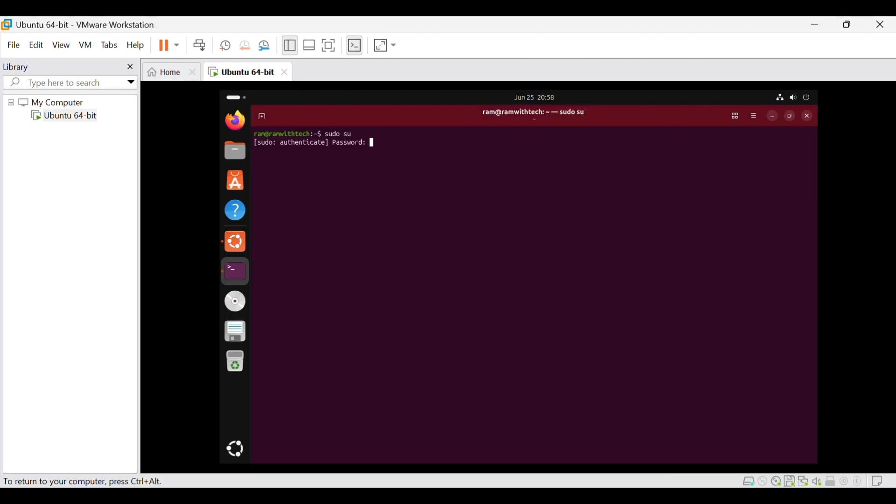
text(******)
key(Return)
Run ip a in the root shell to list the network interfaces and their addresses
key(Return)
key(Return)
key(Return)
text(ip a)
key(Return)
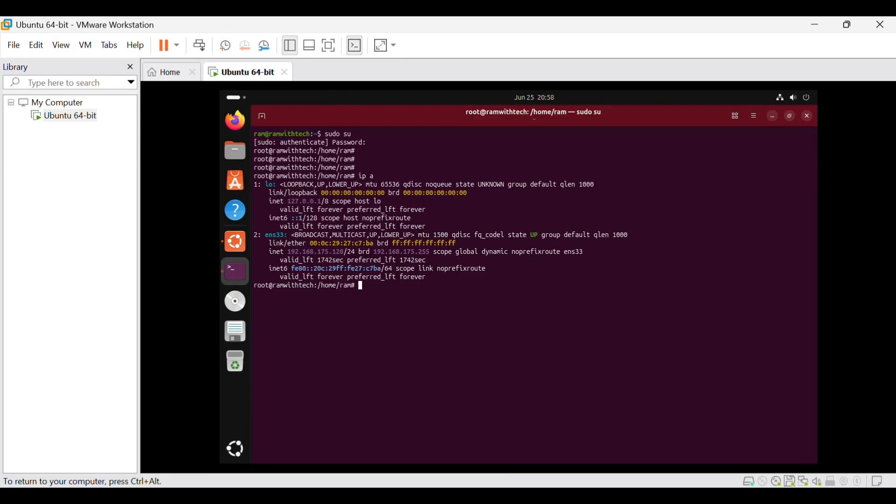
Run pwd and uname -a in the root shell to check the working directory and the kernel details
text(pwd)
key(Return)
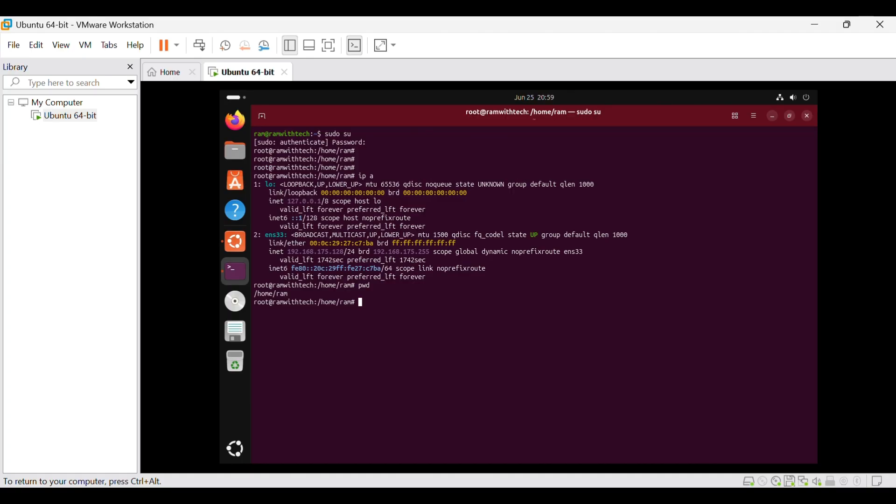
text(uname -a)
key(Return)
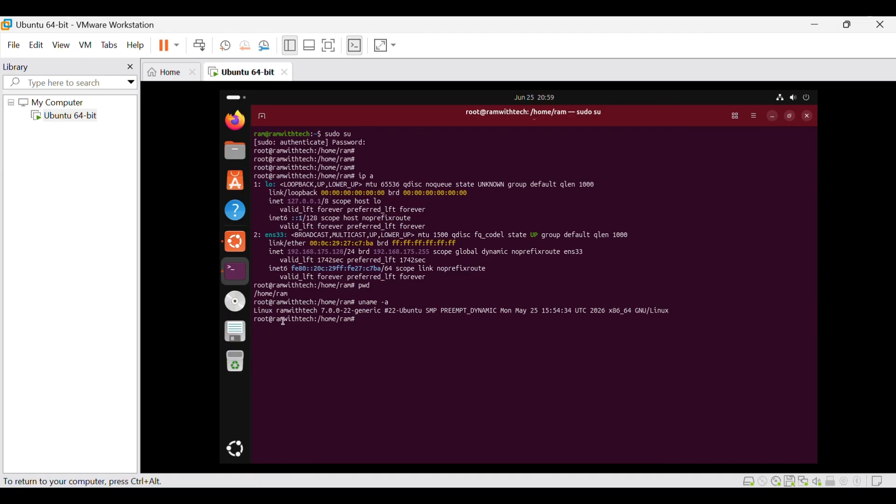
drag(261, 311, 675, 309)
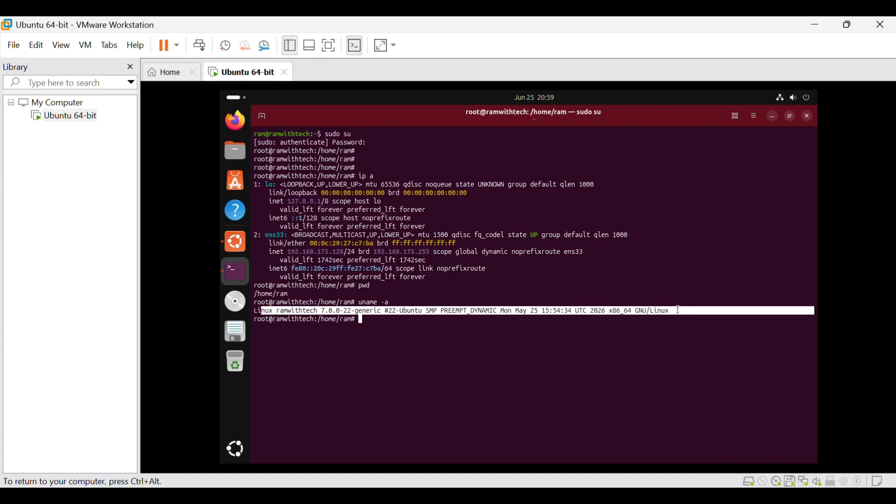
click(677, 310)
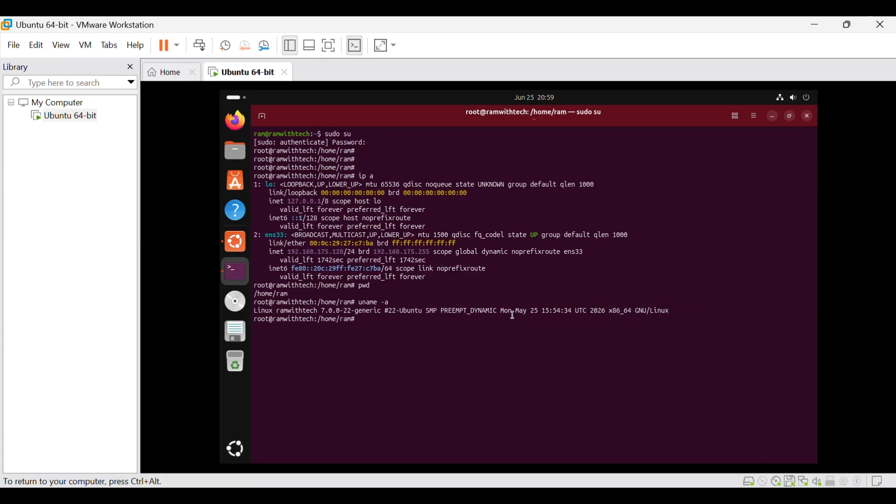
key(Return)
key(Return)
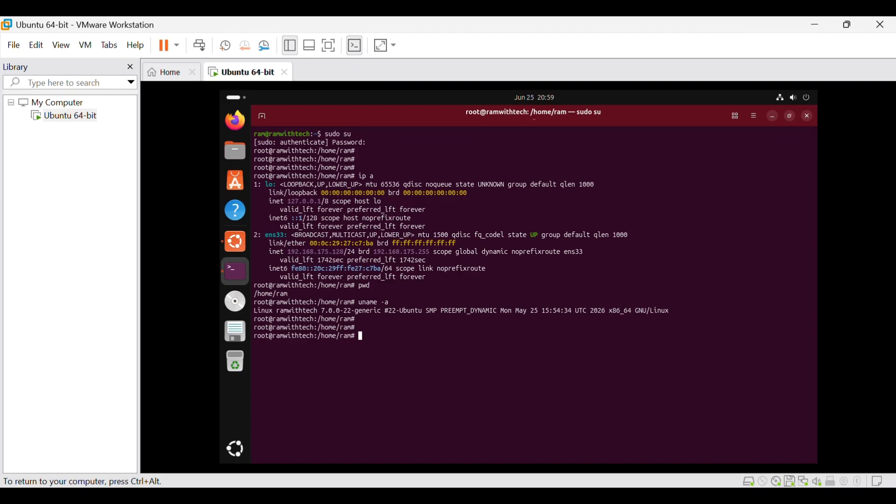
Run hostnamectl in the root shell and examine the host name, machine and boot IDs, product UUID and AF_VSOCK CID
text(hostnamectl)
key(Return)
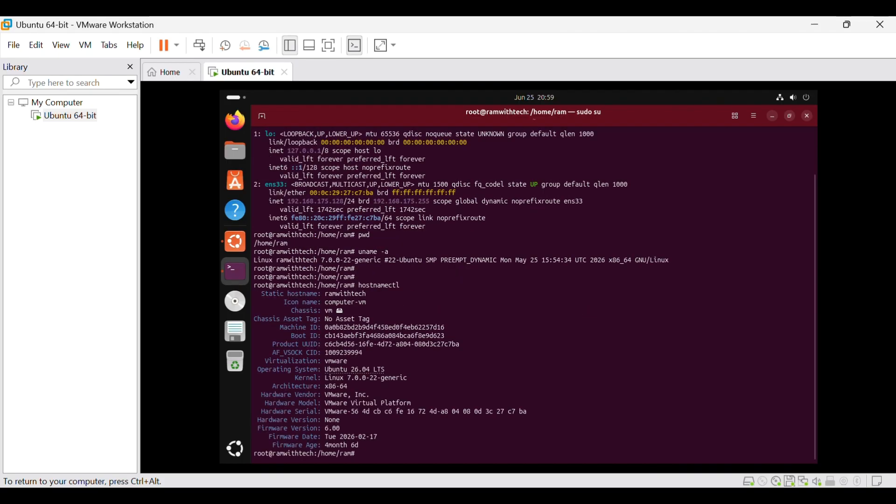
double_click(347, 295)
double_click(343, 303)
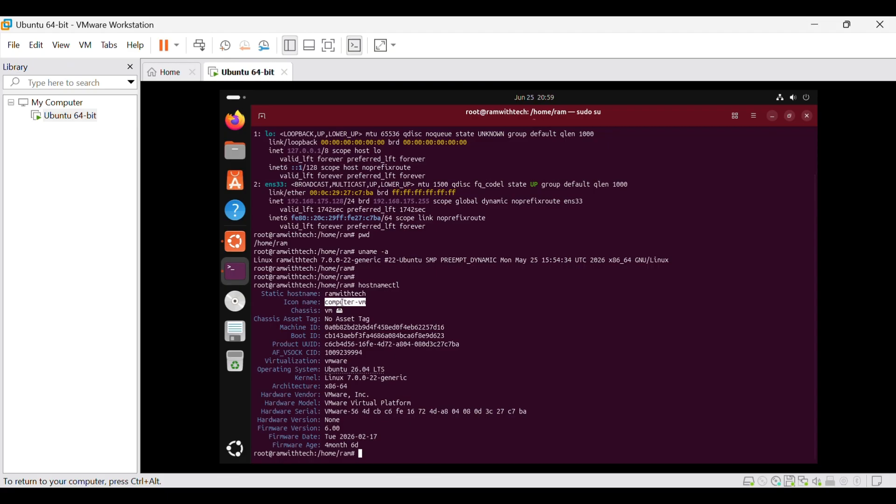
click(334, 317)
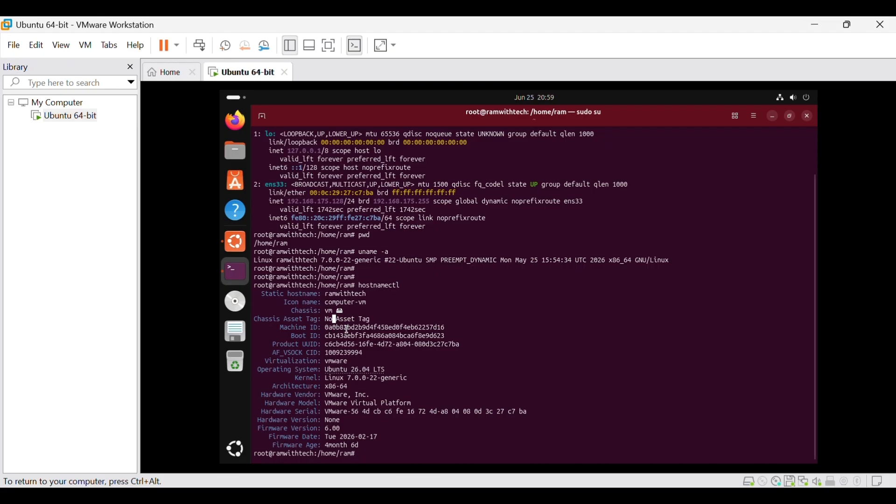
double_click(347, 328)
double_click(346, 336)
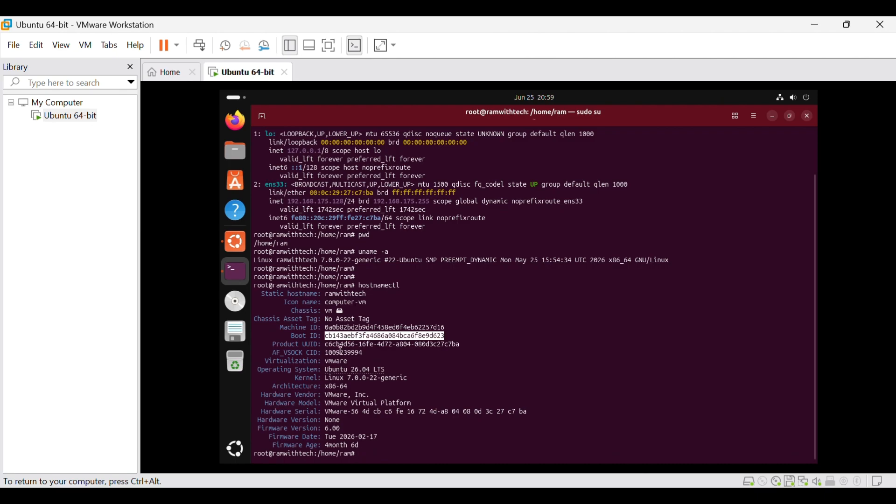
double_click(343, 352)
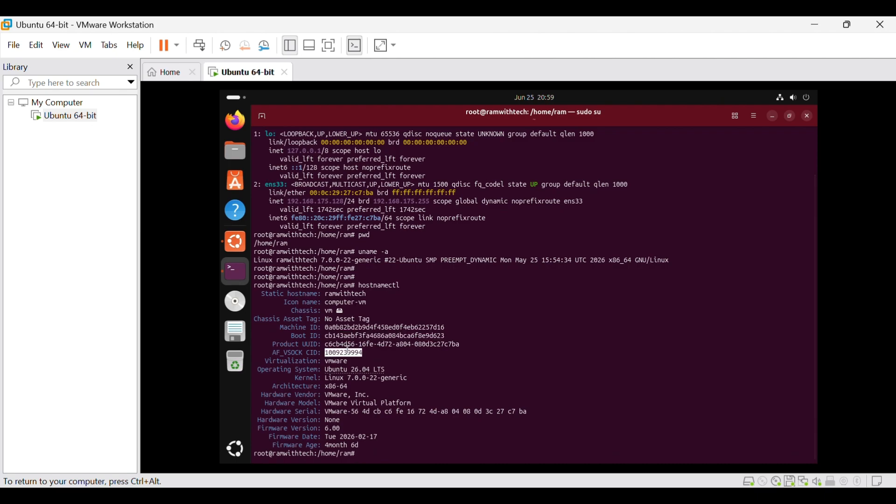
double_click(358, 344)
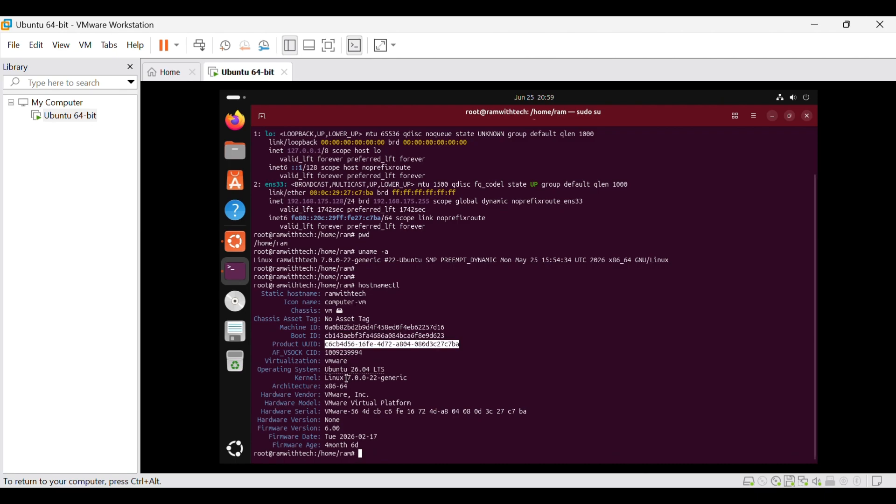
drag(363, 453, 254, 285)
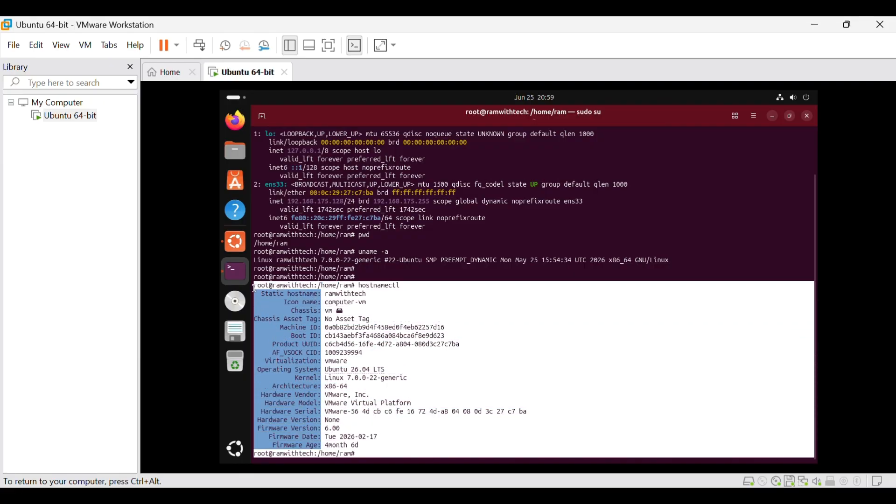
click(253, 288)
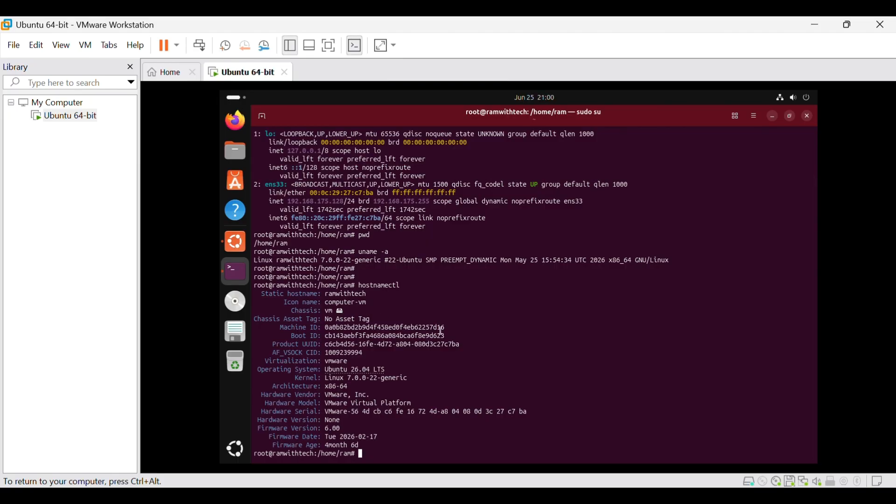
Run whoami in the root shell to check the current user
key(Return)
key(Return)
text(whoa)
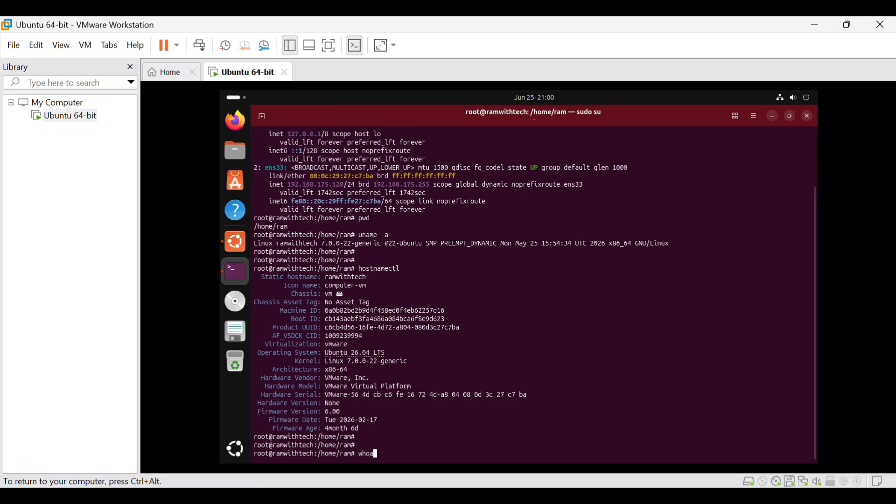
text(mi)
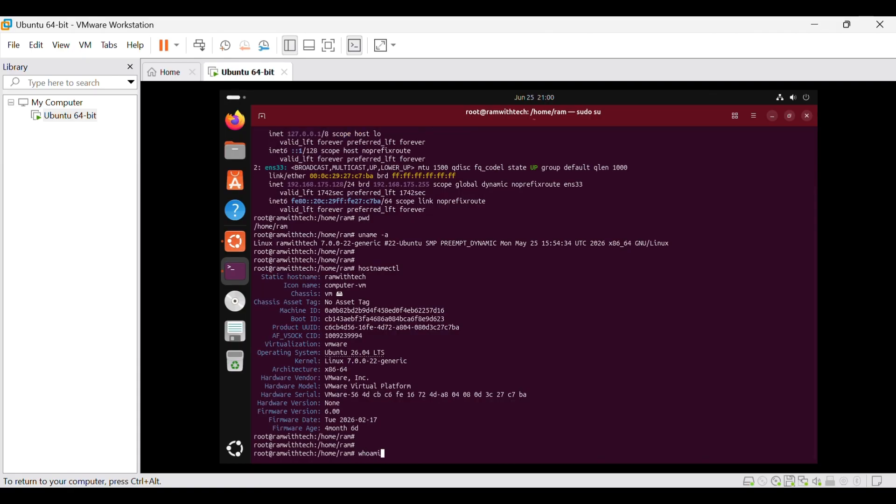
key(Return)
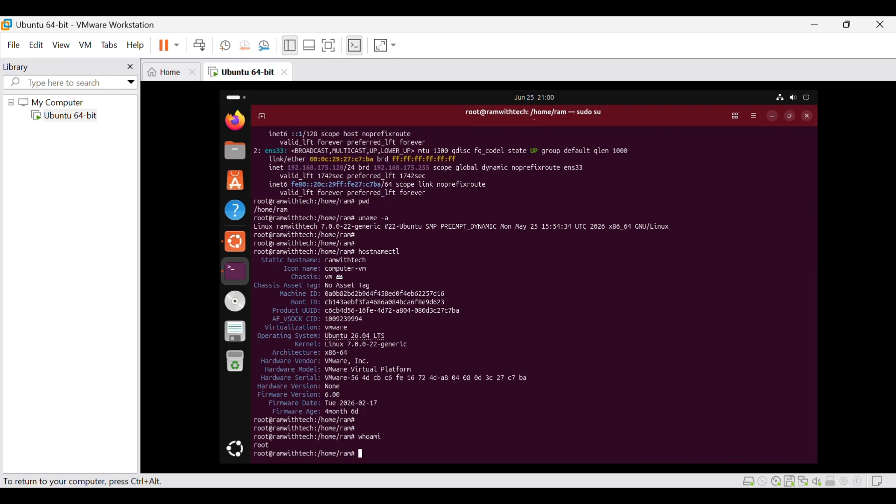
Leave the root shell with exit and run whoami again as the regular user
text(exit)
key(Return)
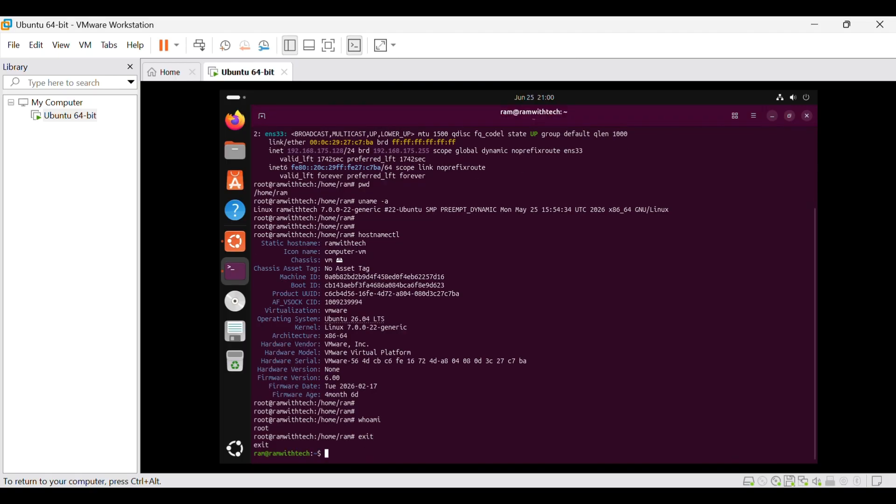
text(whoa)
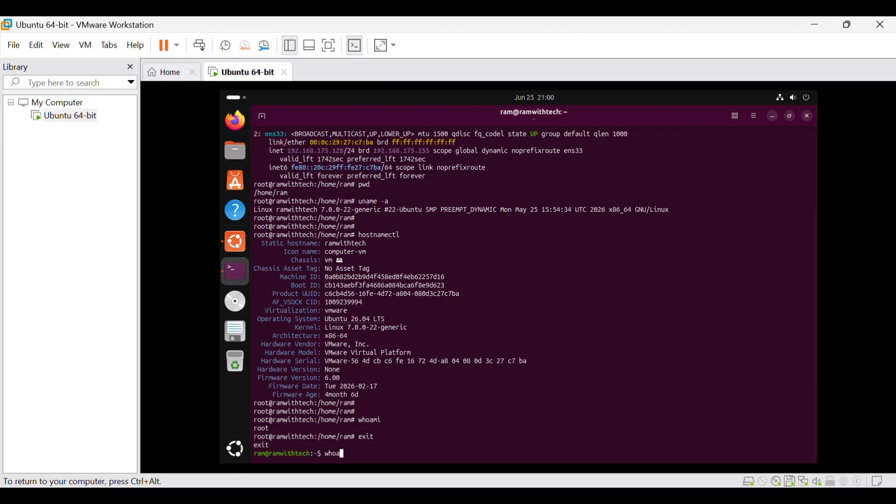
text(mi)
key(Return)
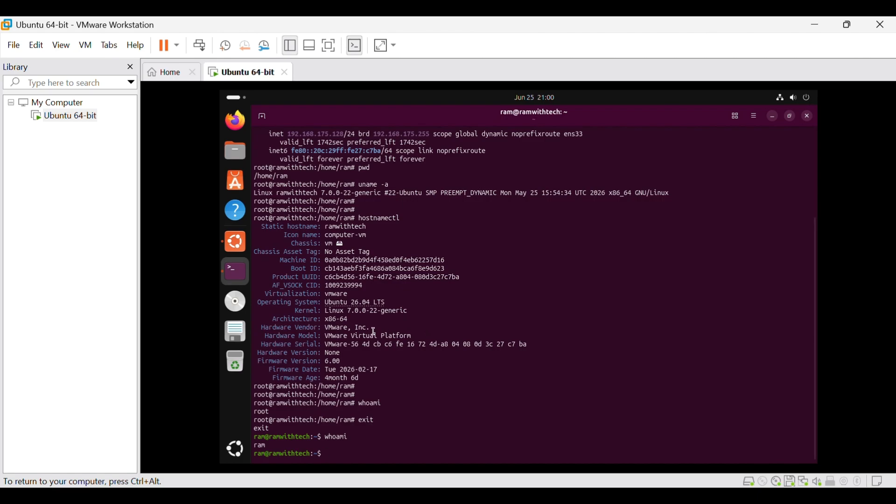
Switch back to a root shell with sudo su
text(sudo su)
key(Return)
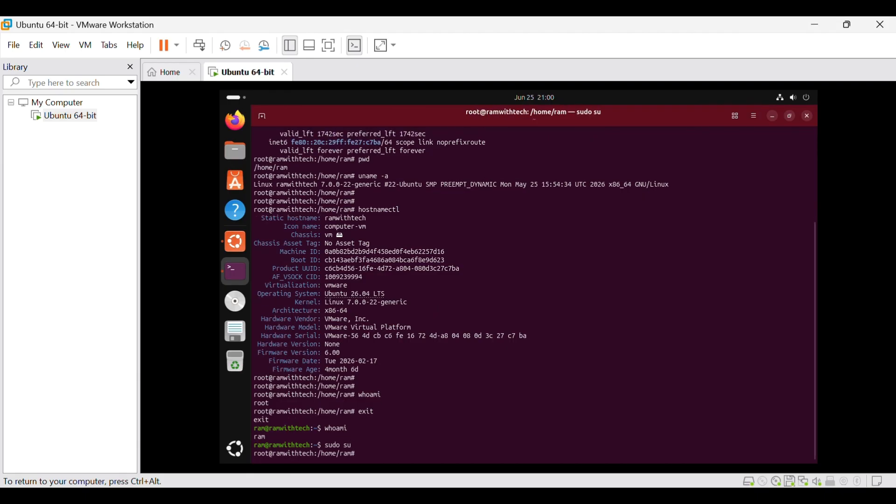
key(Return)
key(Return)
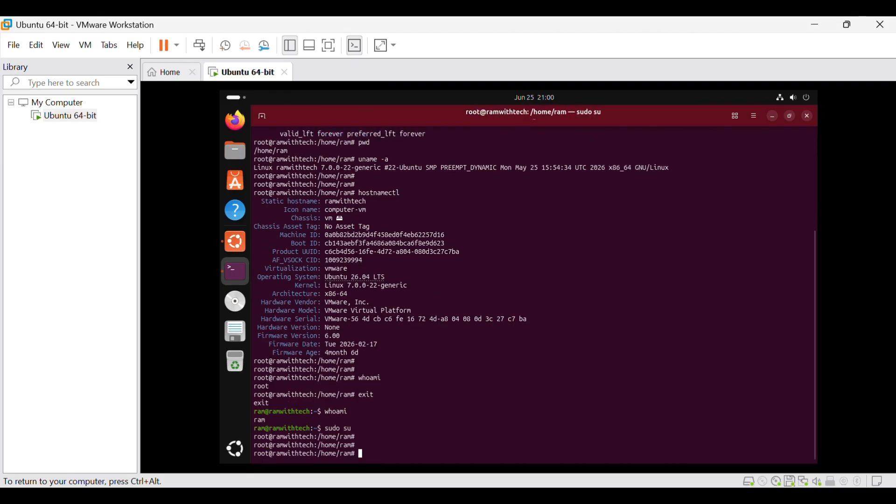
Return control from the virtual machine to Windows, search for "putty" and open PuTTY
key(ctrl+alt)
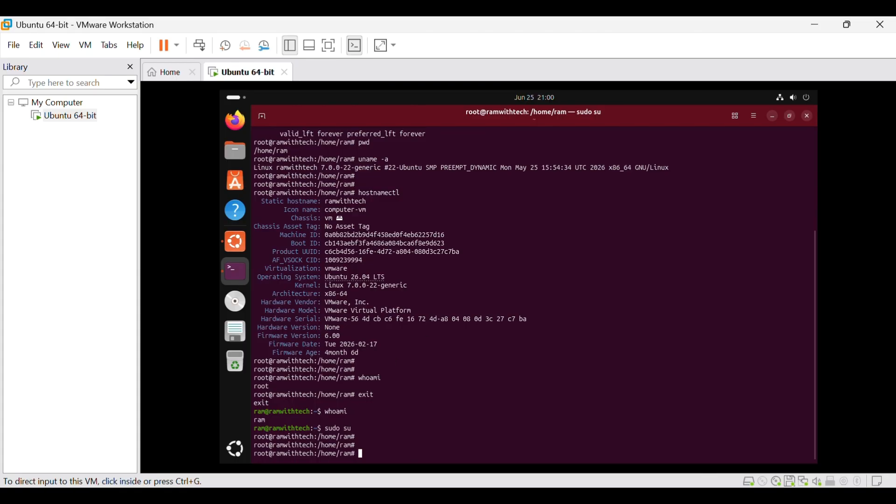
key(super)
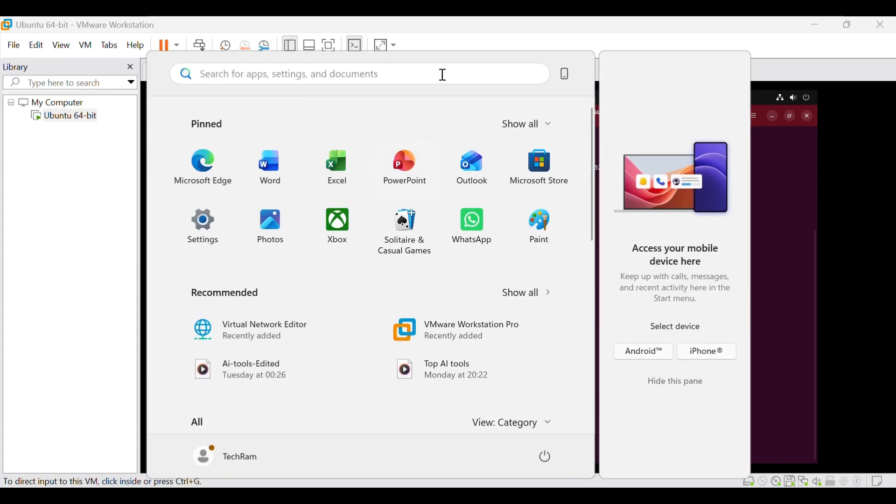
click(441, 77)
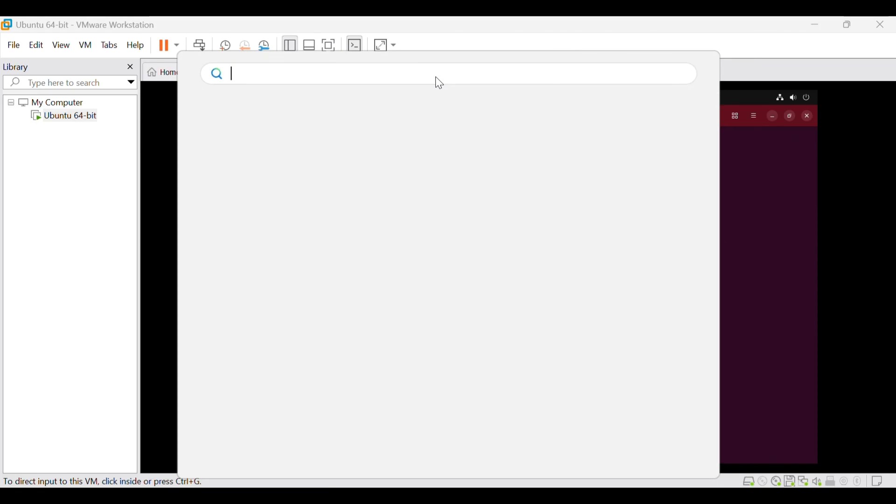
text(putty)
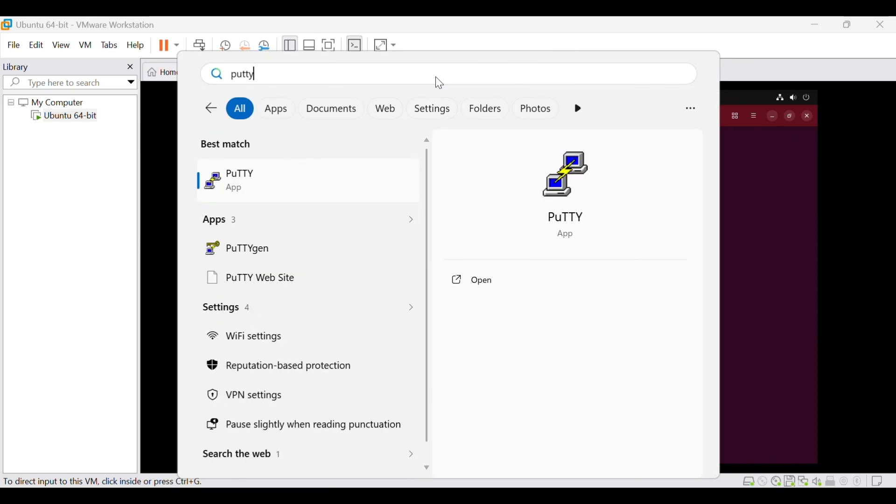
key(Return)
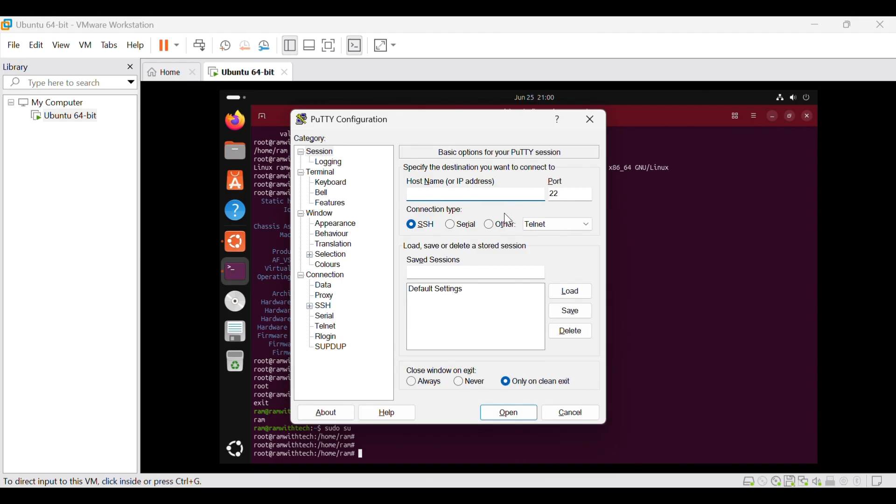
Go back to the Ubuntu root shell and run ip a to look up the virtual machine's IP address
click(695, 285)
text(ip a)
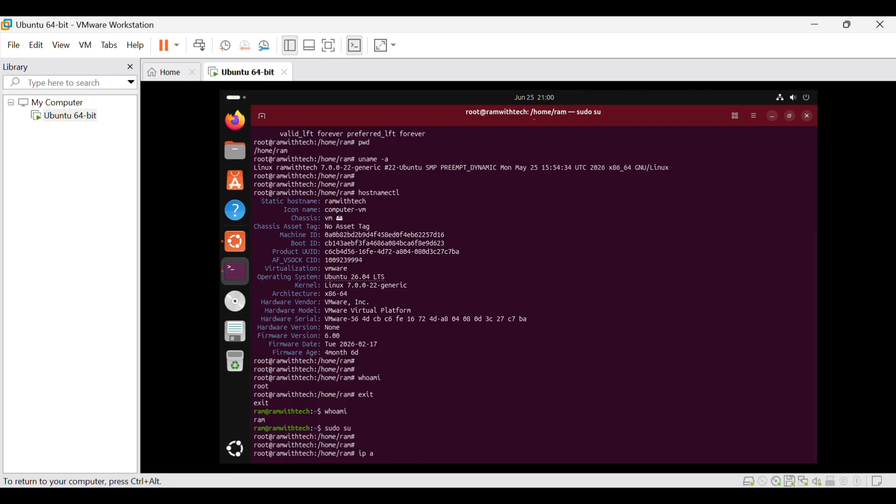
key(Return)
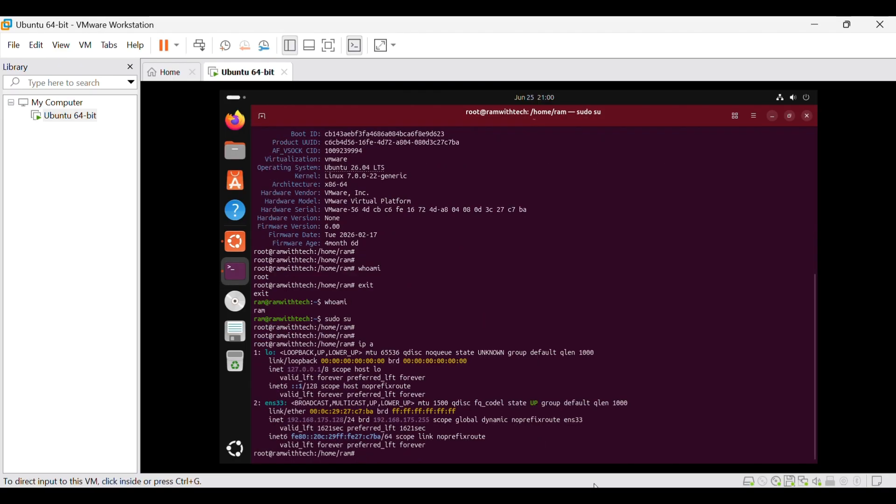
Switch to PuTTY, try to open an SSH connection to 192.168.175.128 on port 22, and return to the Ubuntu terminal
key(alt+Tab)
drag(501, 116, 693, 123)
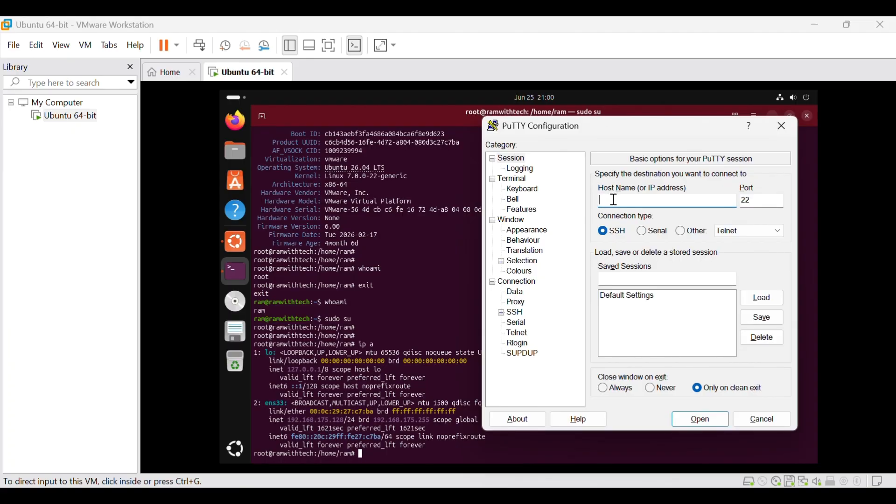
text(192.168.175.128)
key(Return)
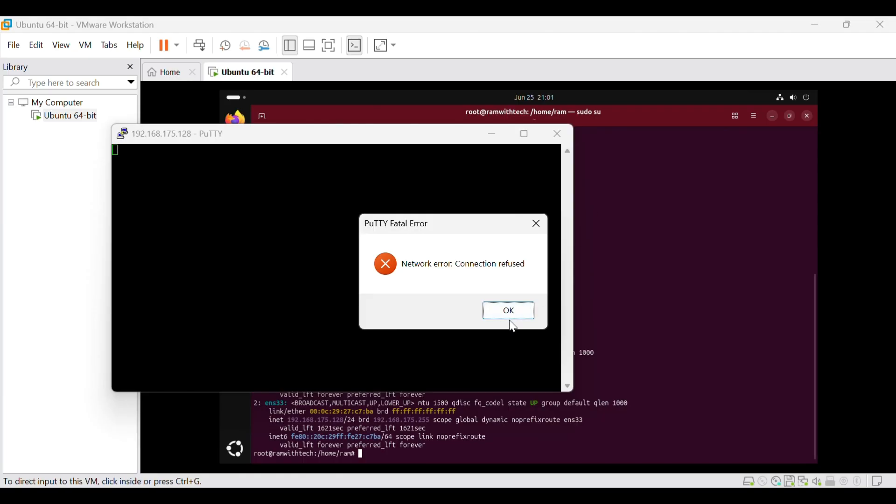
click(514, 312)
click(626, 317)
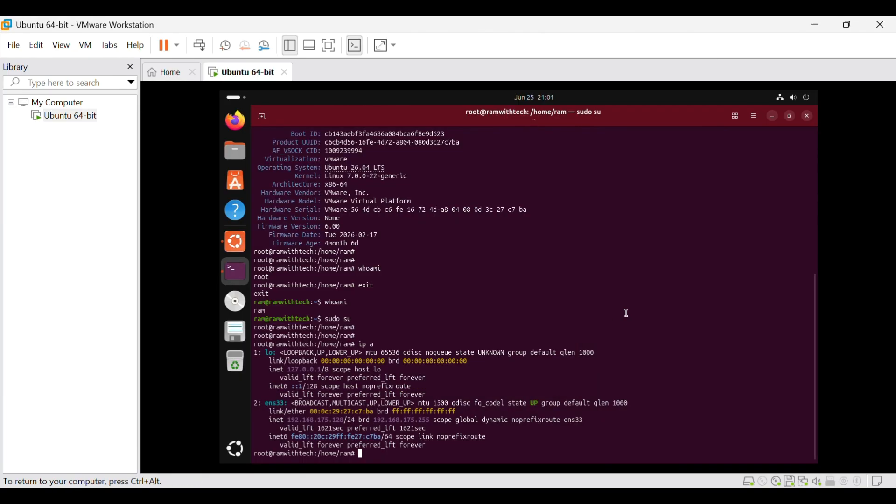
Check the SSH service in the root shell with systemctl status sshd and systemctl status ssh
key(Return)
key(Return)
key(Return)
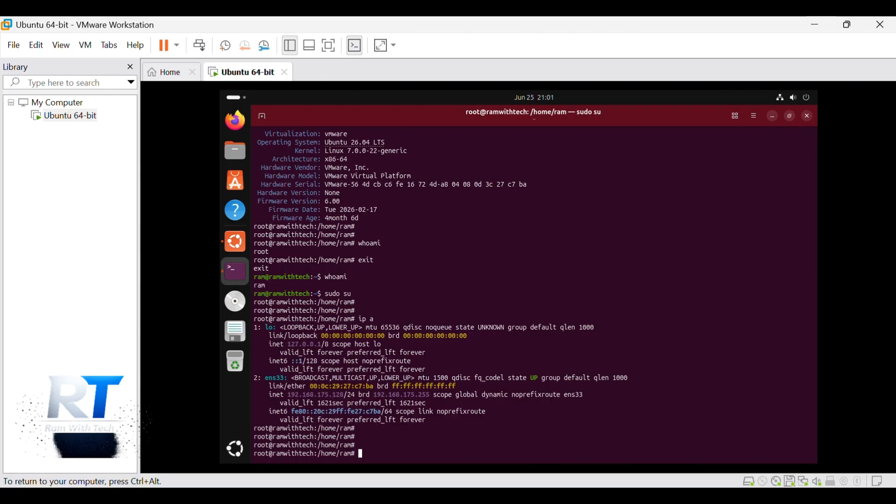
text(systemctl status sshd)
key(Return)
key(Return)
key(Return)
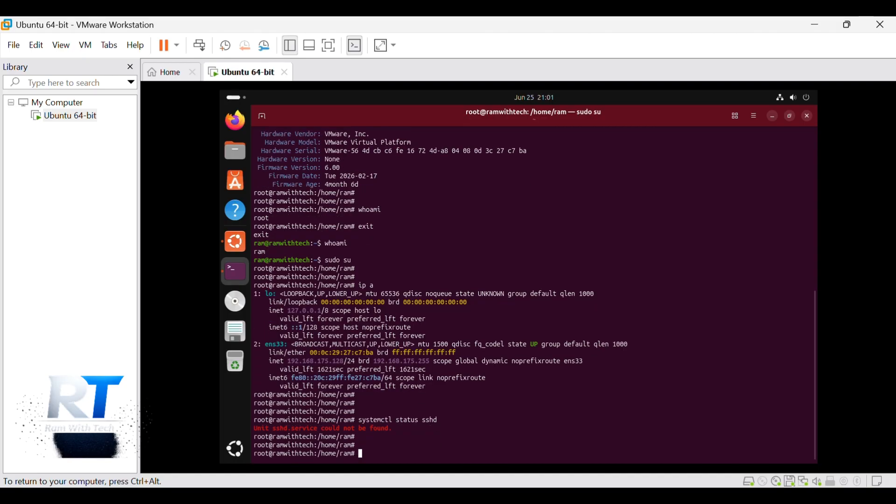
key(Up)
key(BackSpace)
key(Return)
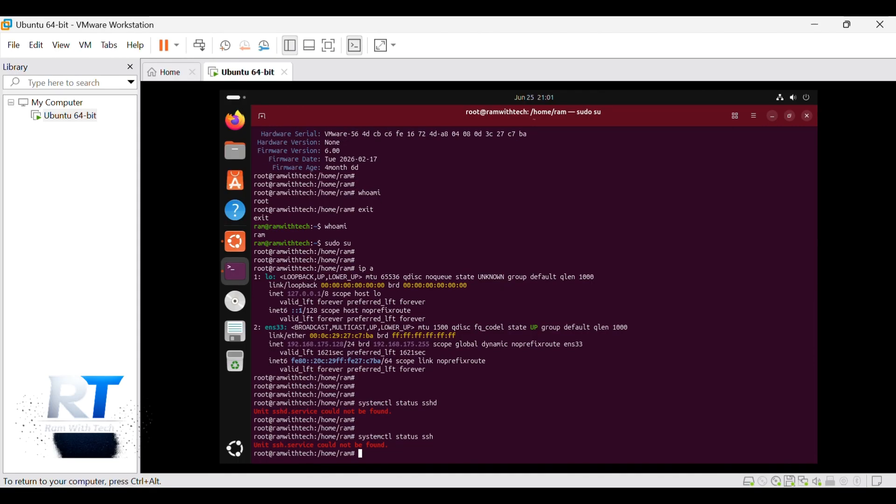
Try to install the SSH service in the root shell with apt-get install sshd
text(apt-g)
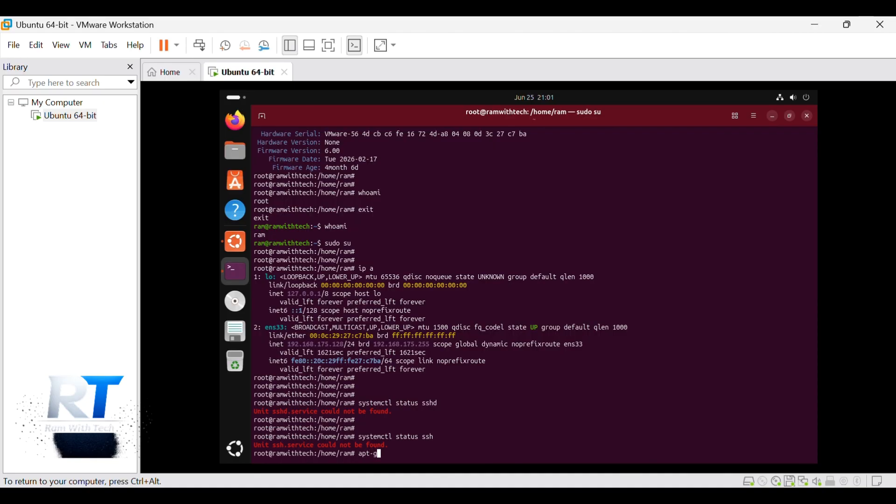
text(et install sshd)
key(Return)
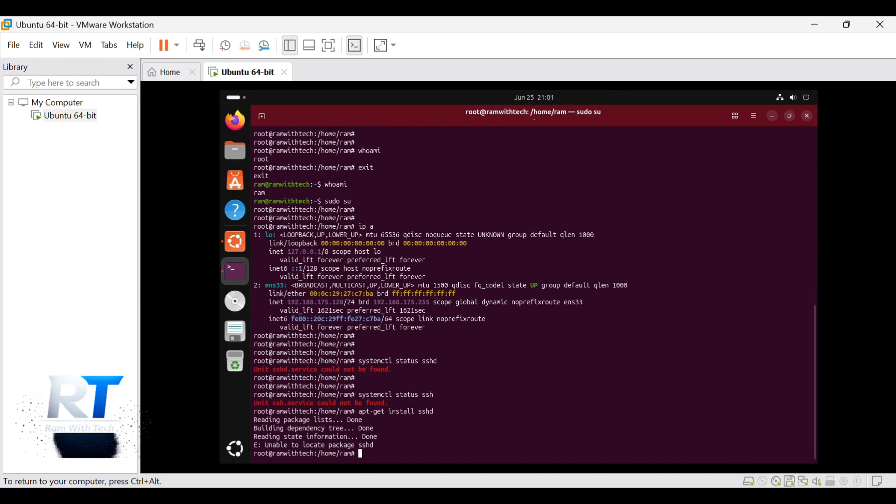
Install the SSH server with apt-get install ssh and answer Y to continue with the additional packages
key(Up)
key(BackSpace)
key(Return)
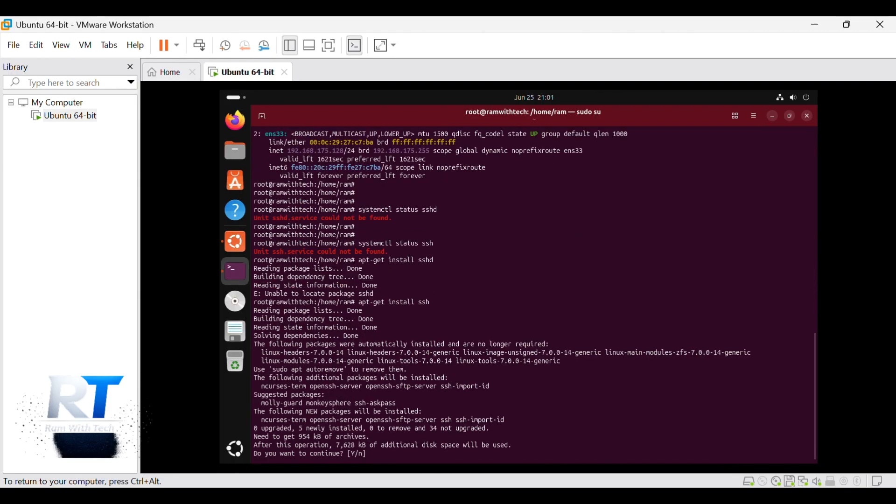
text(Y)
key(Return)
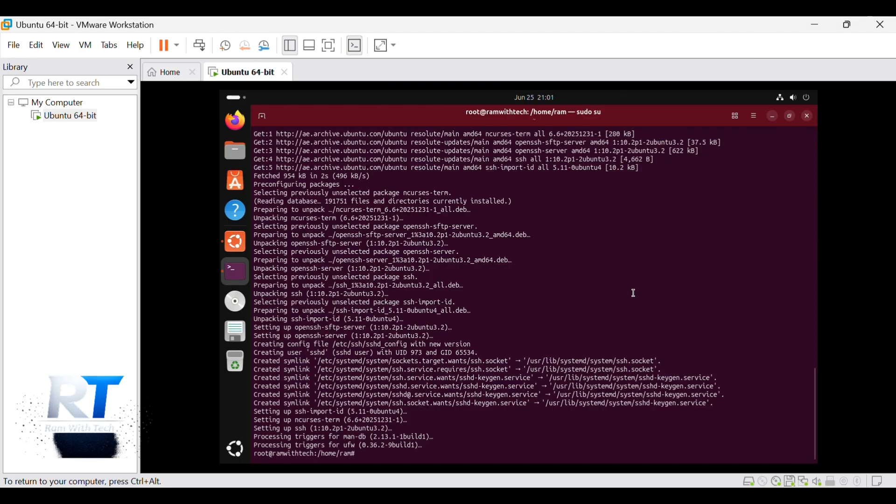
Run systemctl status sshd in the root shell and examine the Active line of the newly installed service
text(systemctl status sshd)
key(Return)
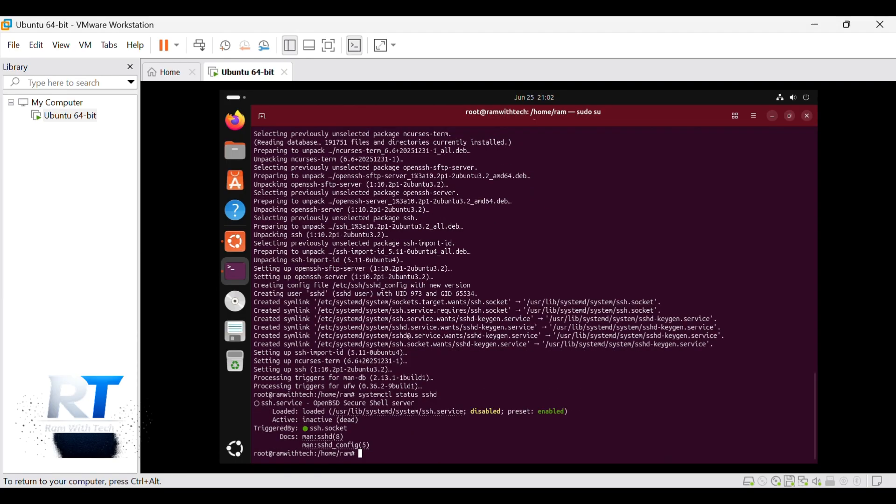
key(Return)
key(Return)
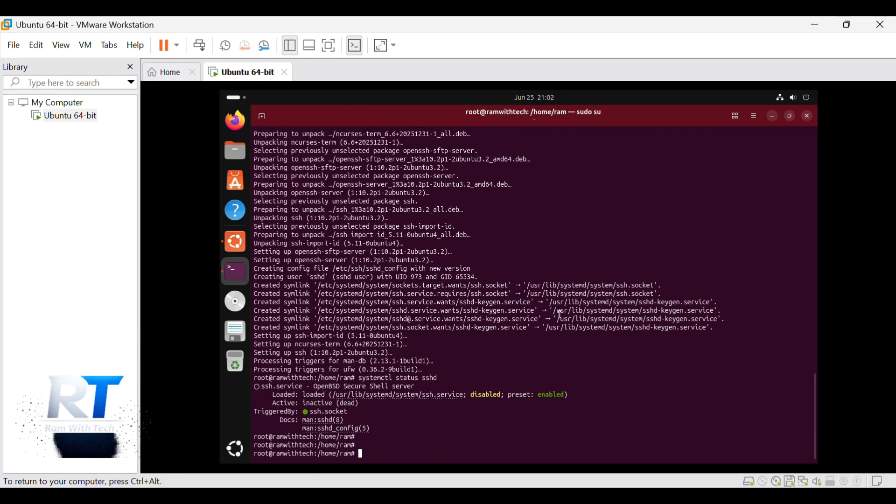
double_click(310, 397)
click(283, 402)
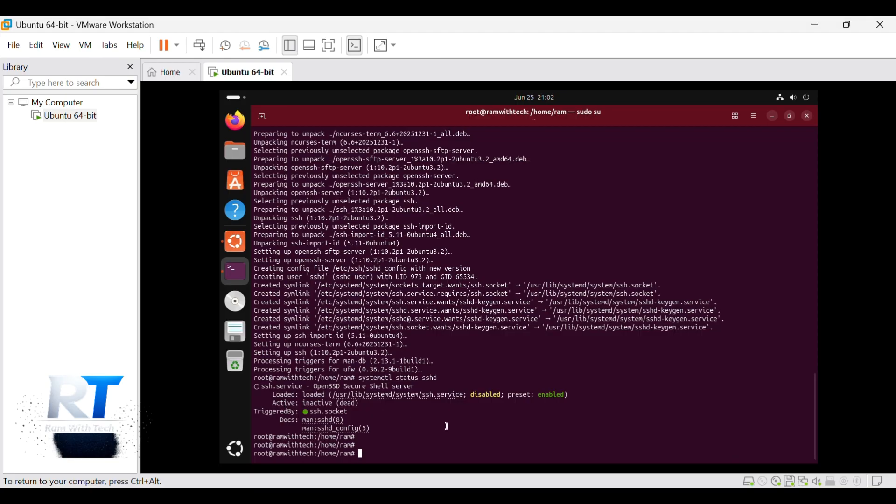
drag(302, 403, 385, 407)
click(386, 411)
Start the SSH service with systemctl start sshd
text(ststemctl start sshd)
key(Return)
key(Return)
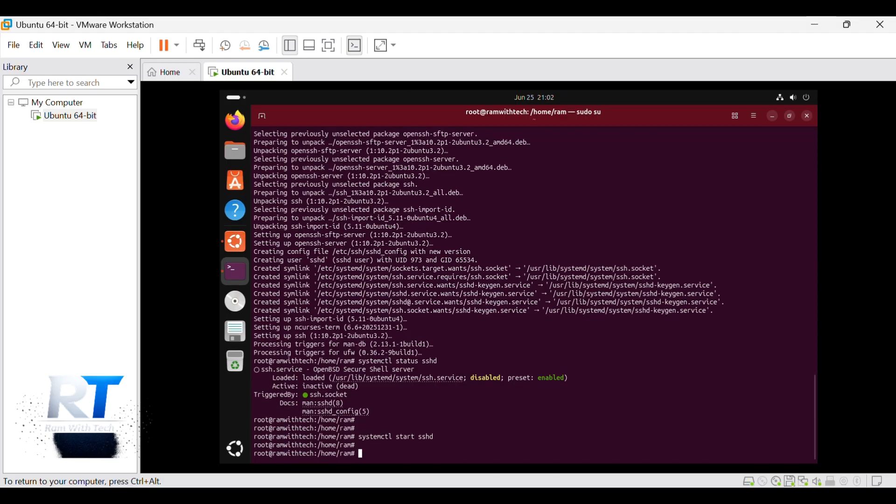
key(Return)
Rerun systemctl status sshd and check the Active line for the started service
key(Up)
key(Up)
key(Return)
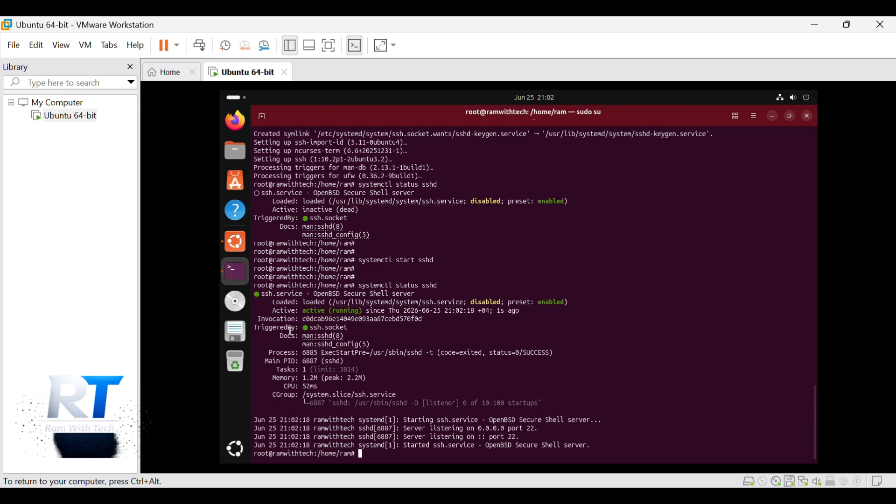
drag(280, 312, 522, 311)
click(534, 311)
click(523, 311)
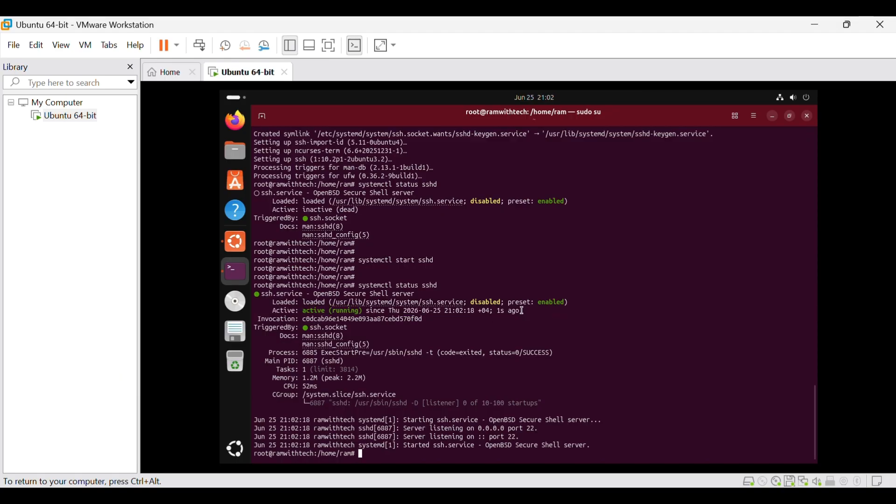
Switch to the inactive PuTTY window, restart its SSH session and accept the server's host key
click(612, 494)
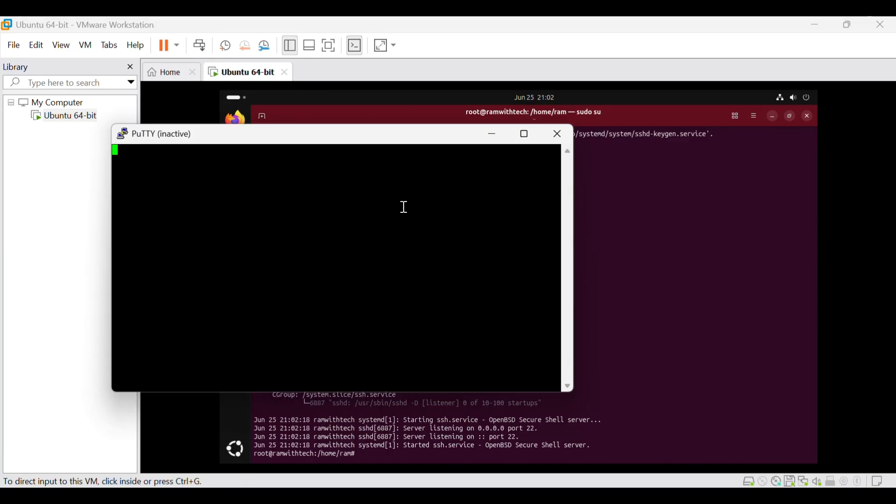
right_click(398, 138)
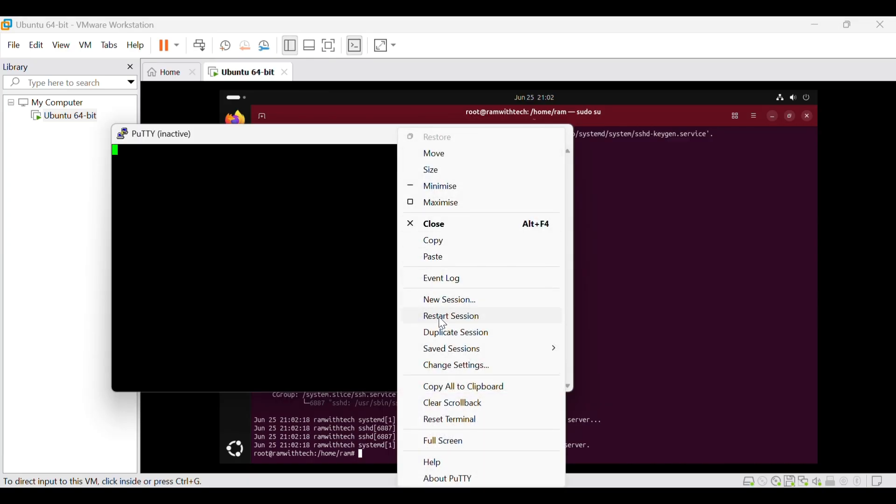
click(443, 318)
click(368, 435)
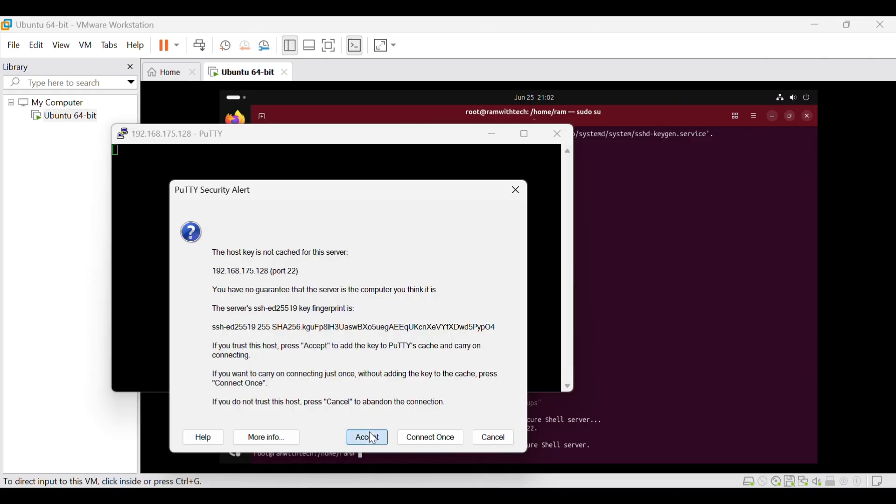
Log in to the SSH session with the Ubuntu account's user name and password, re-entering the password at the second prompt
text(ram)
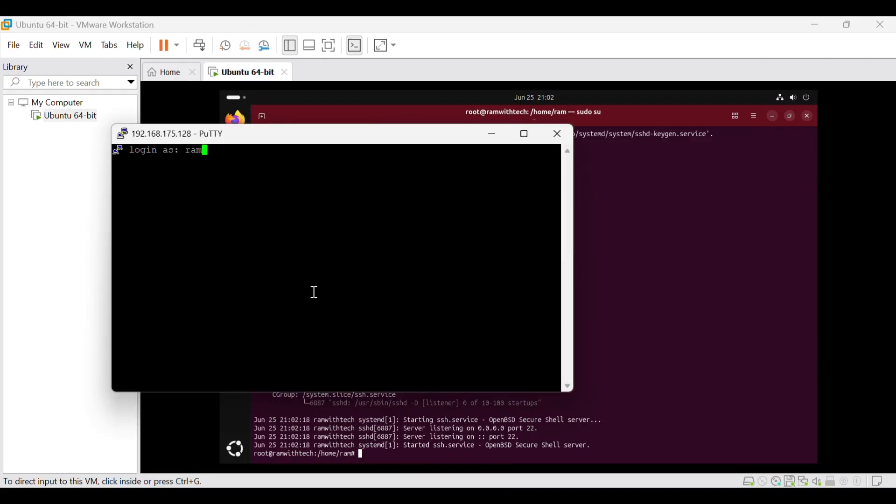
key(Return)
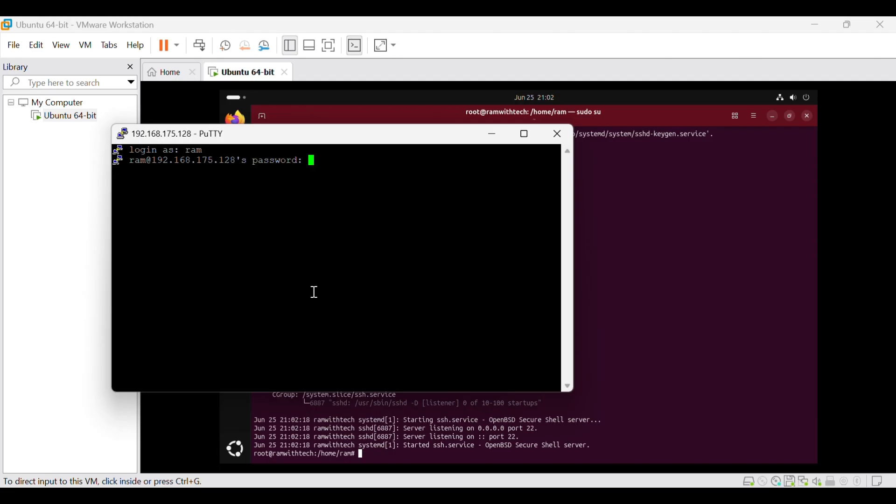
key(Return)
drag(416, 142, 513, 146)
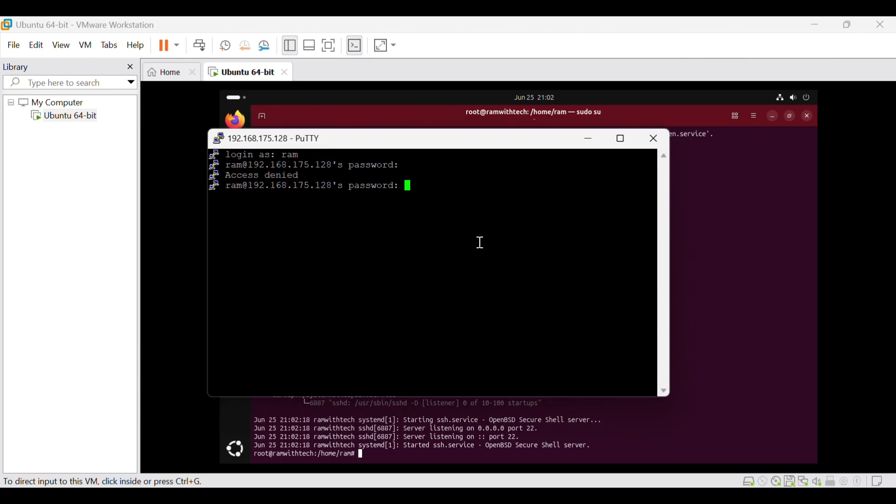
key(Return)
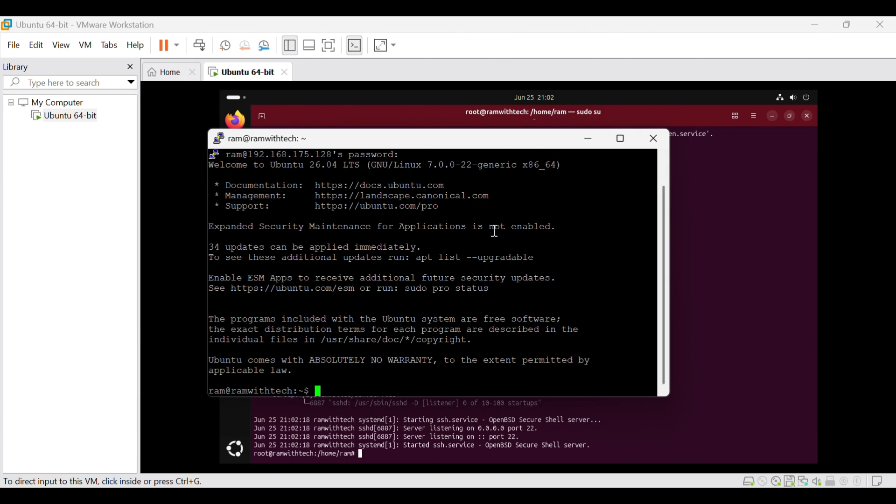
Maximise the PuTTY window and open a root shell with sudo su, entering the account password
click(621, 138)
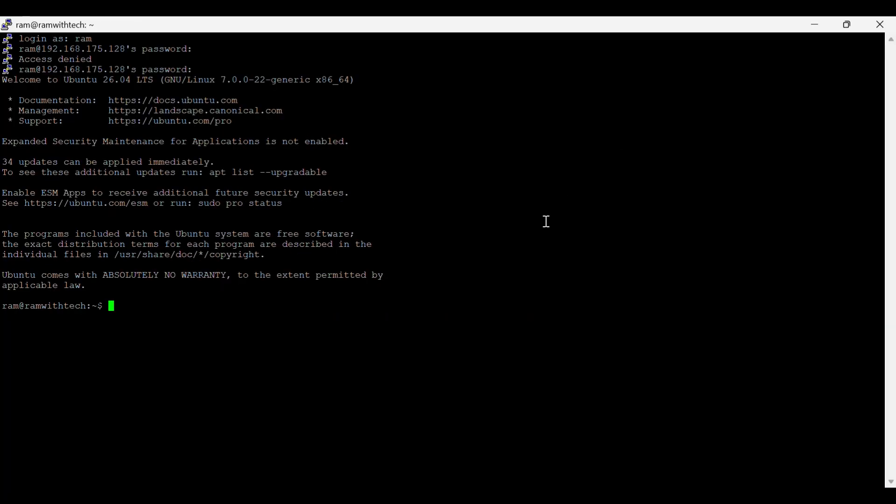
text(sudo su)
key(Return)
text(*******)
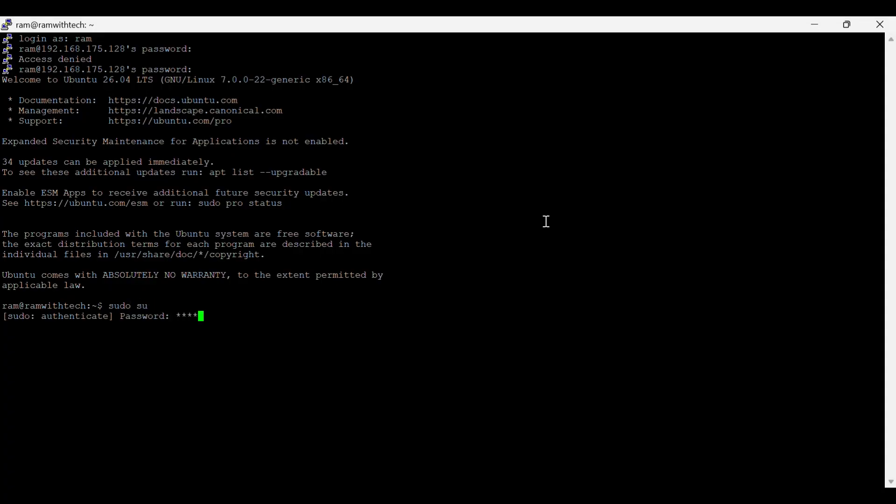
key(Return)
key(Return)
key(Return)
key(Return)
Run ip a in the SSH session to look up the virtual machine's network addresses
text(ip a)
key(Return)
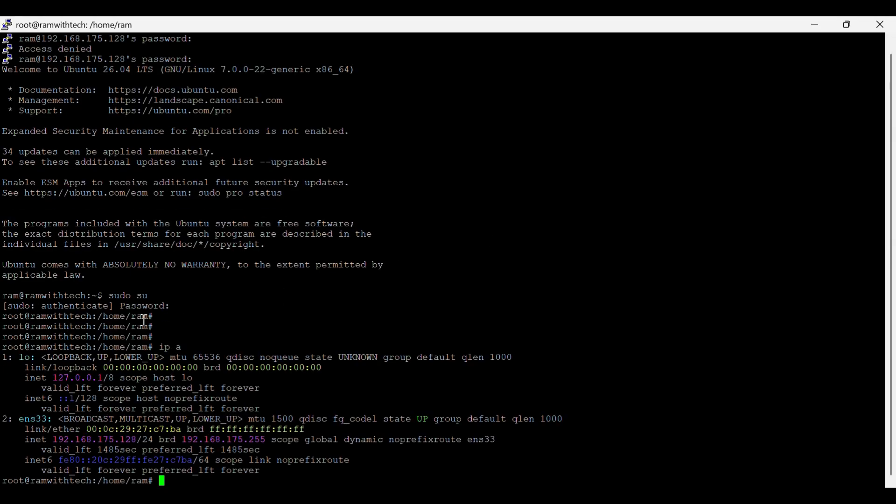
key(Return)
key(Return)
key(Return)
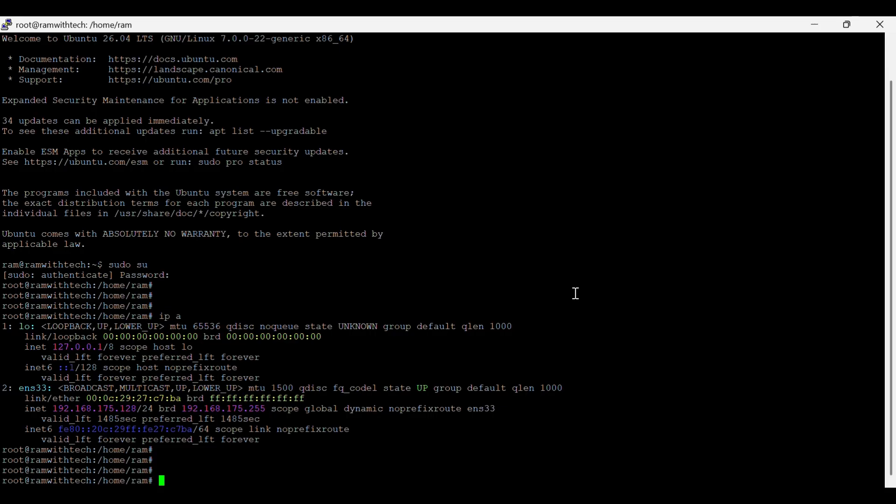
key(Return)
key(Return)
key(Return)
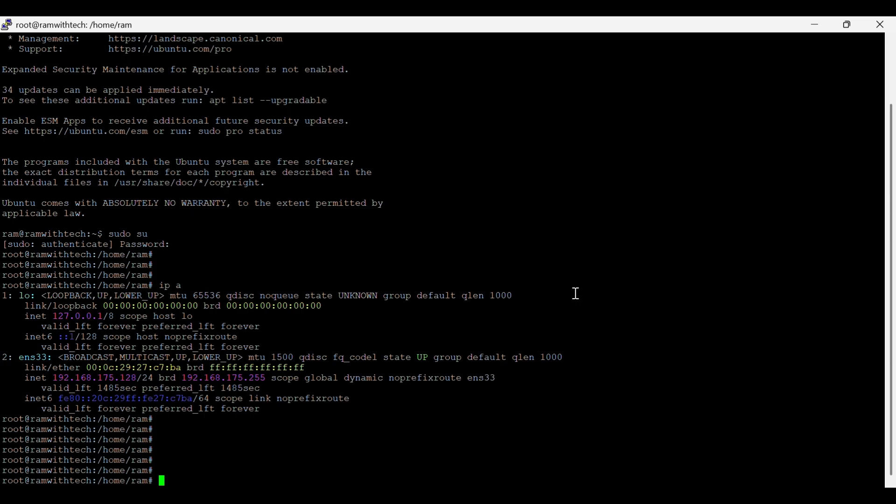
Leave the root shell and end the SSH session, using exit for each
text(exit)
key(Return)
text(exit)
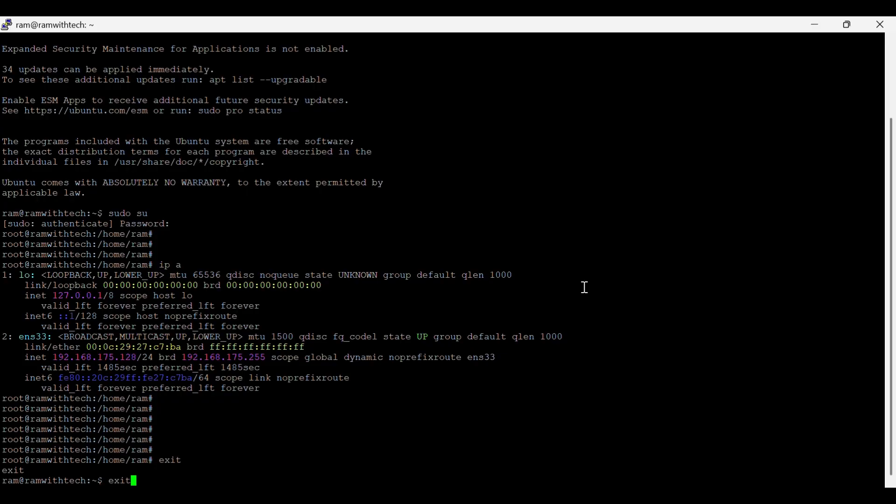
key(Return)
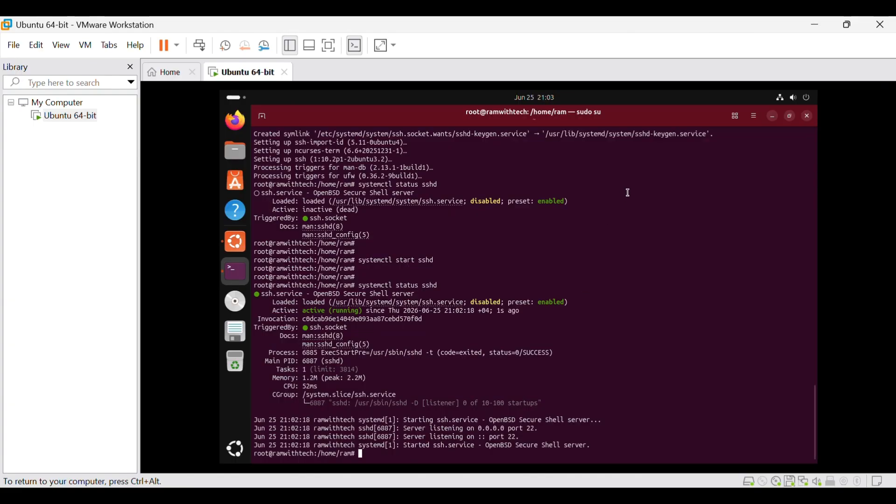